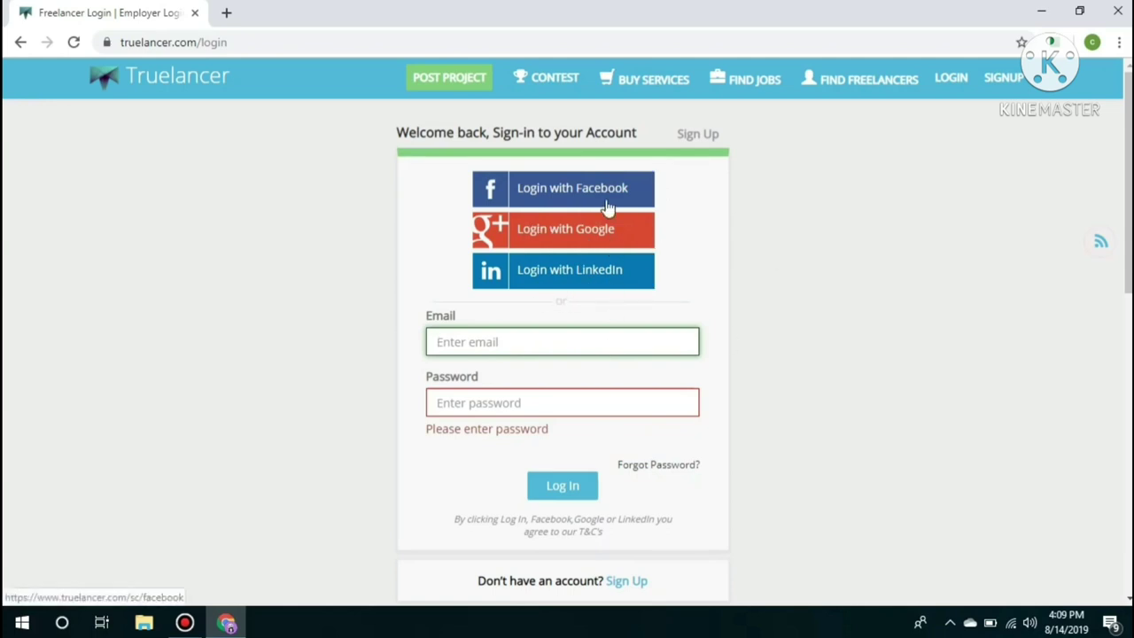
Log in to Truelancer through Facebook using the account's email and password
left_click(575, 195)
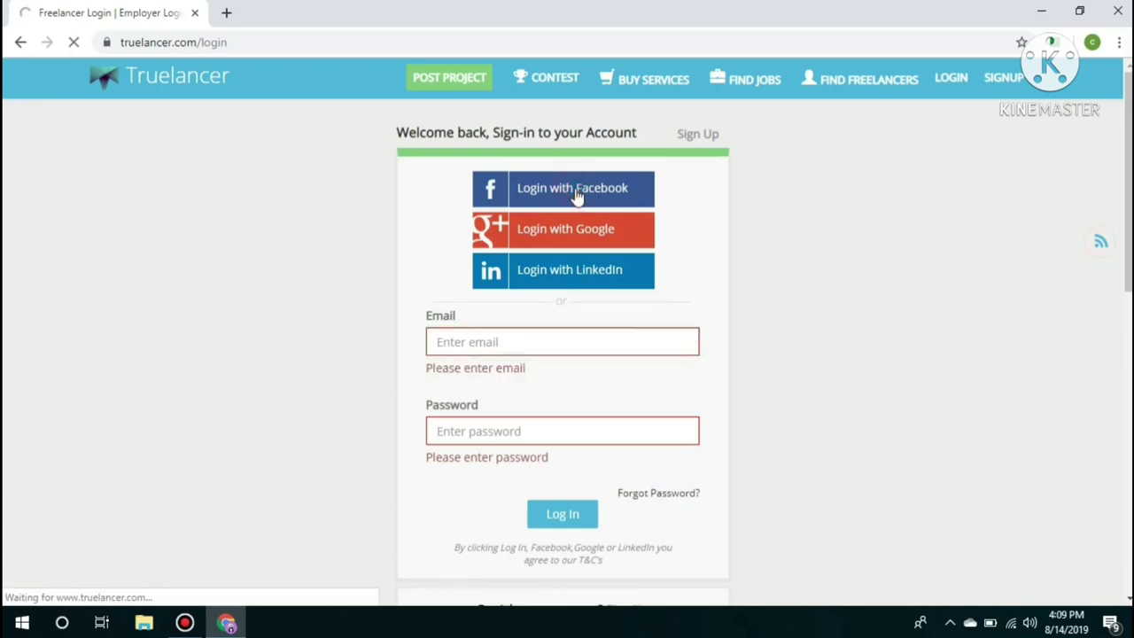
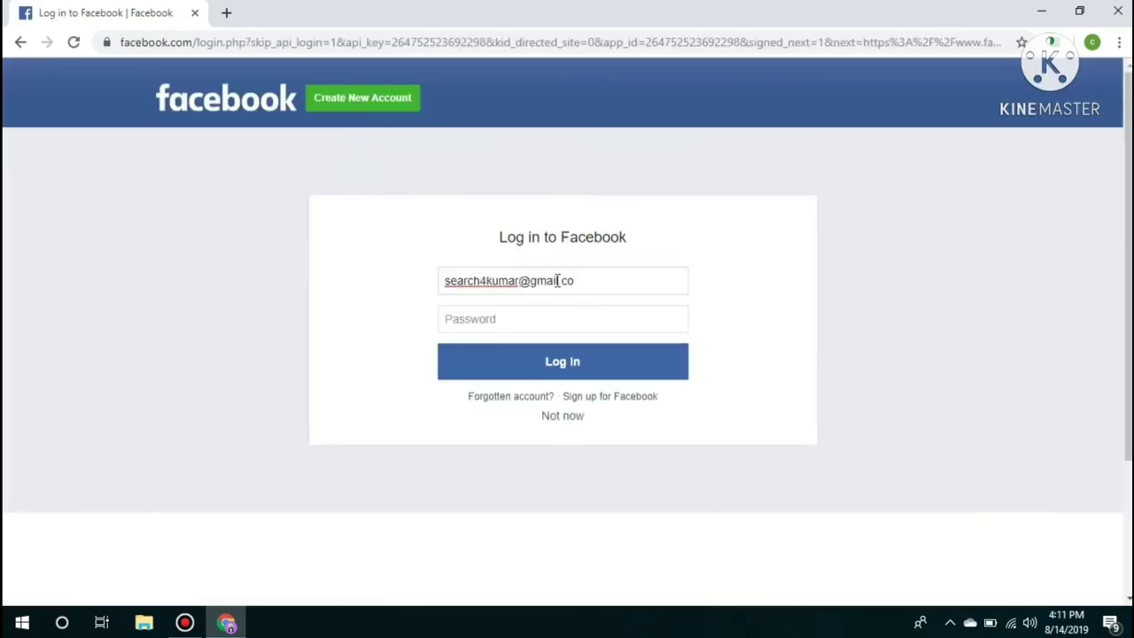
left_click(499, 312)
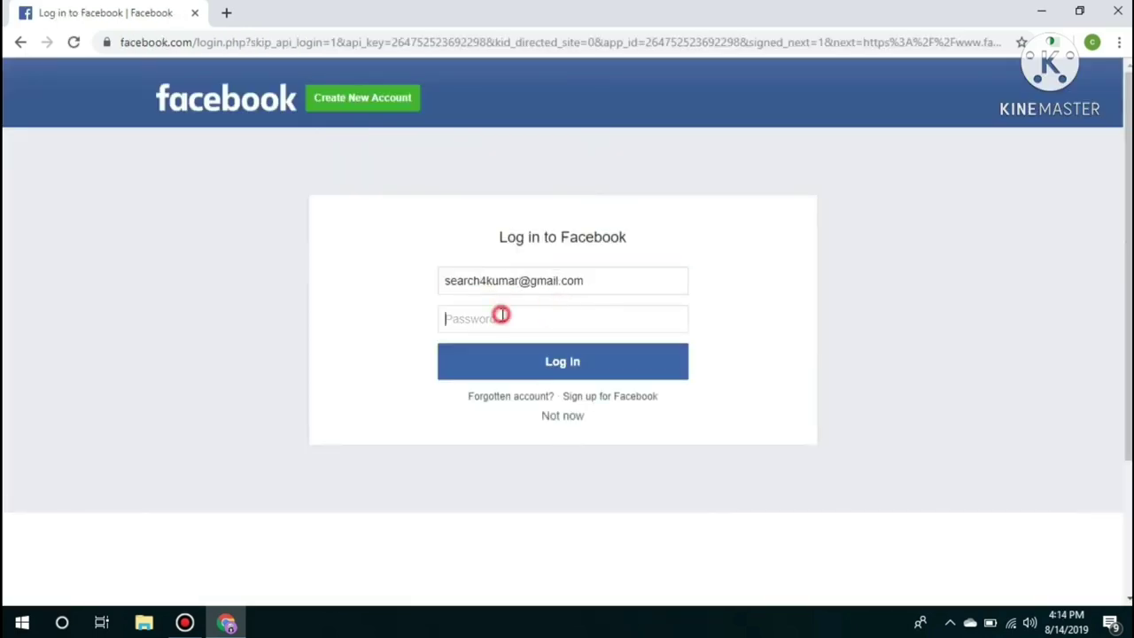
type("******")
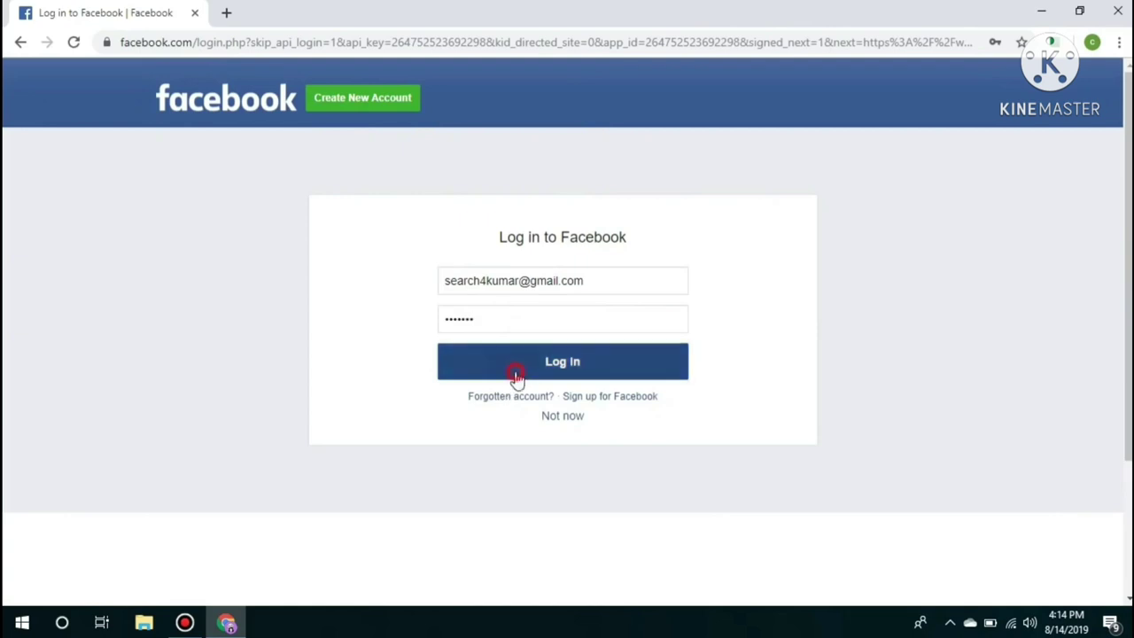
left_click(505, 372)
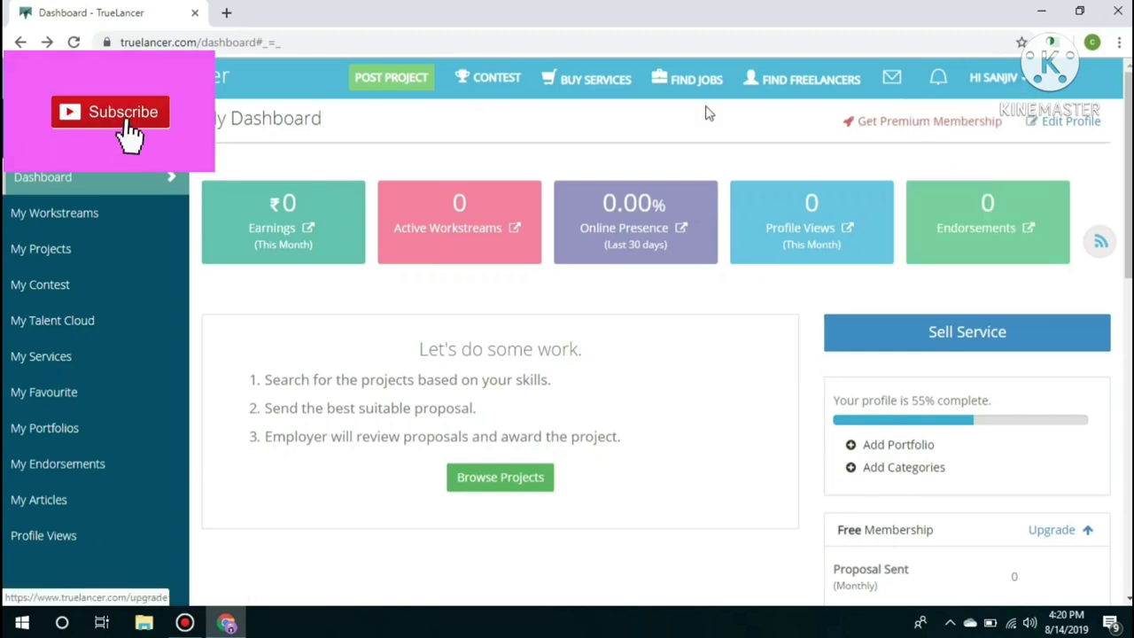
Open Find Jobs and browse the freelance listings for 'copy paste' jobs
mouse_move(691, 89)
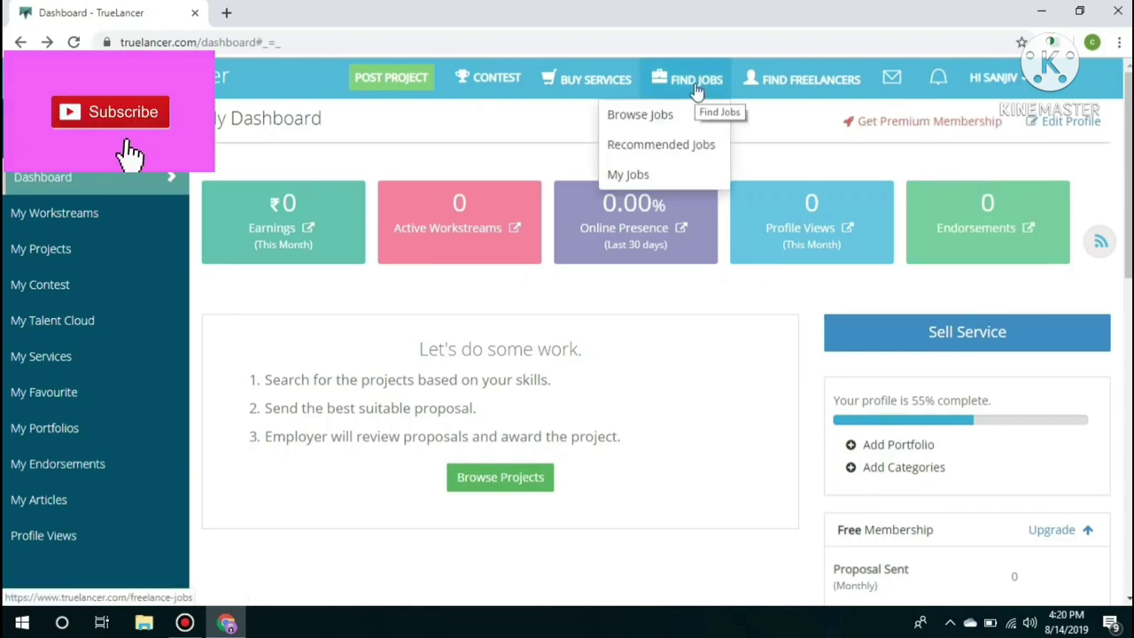
left_click(696, 89)
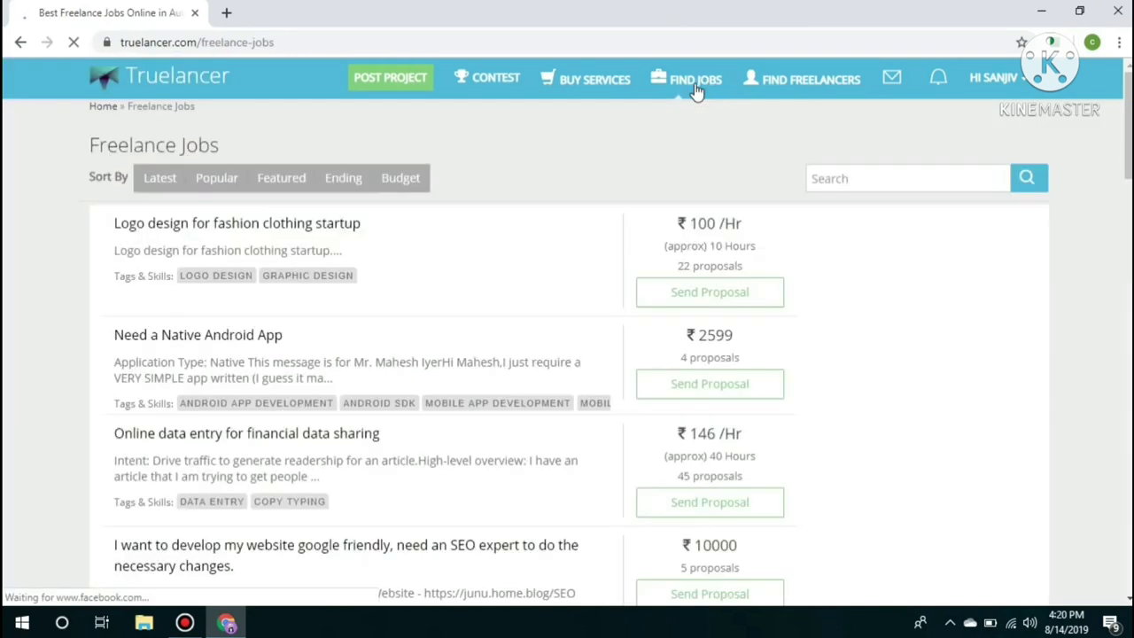
left_click(641, 159)
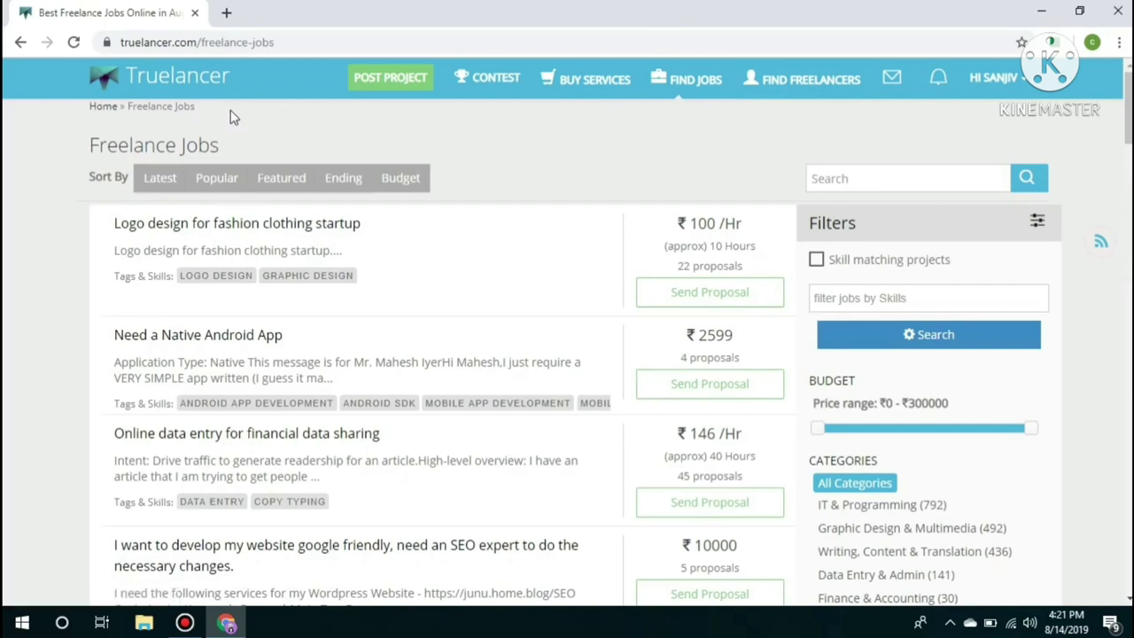
scroll(496, 332, "down", 15)
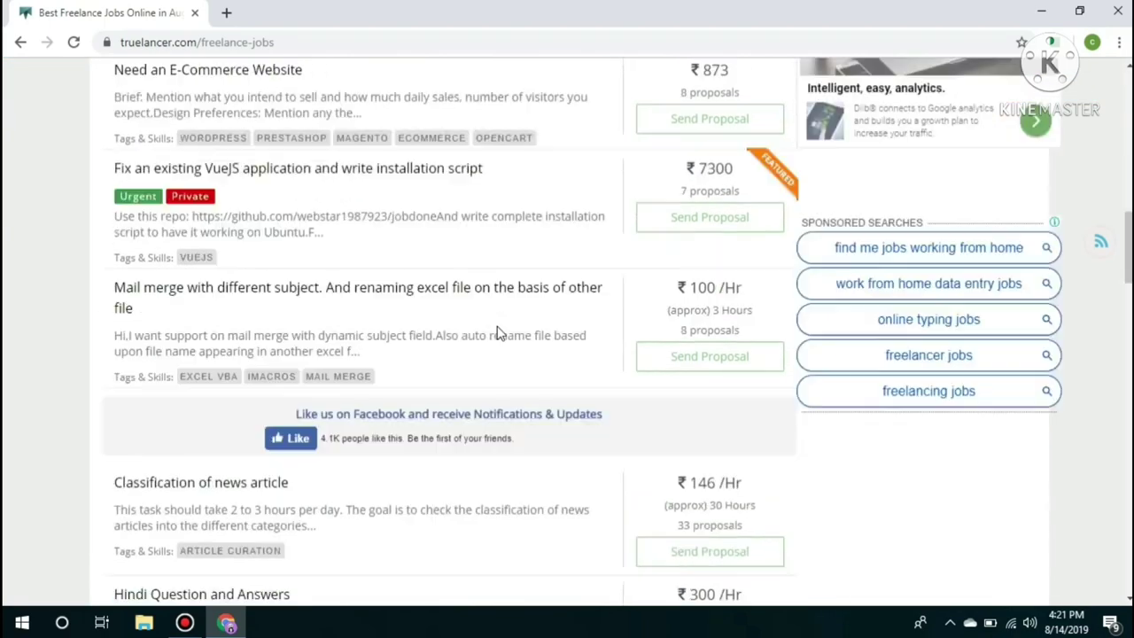
scroll(498, 329, "up", 15)
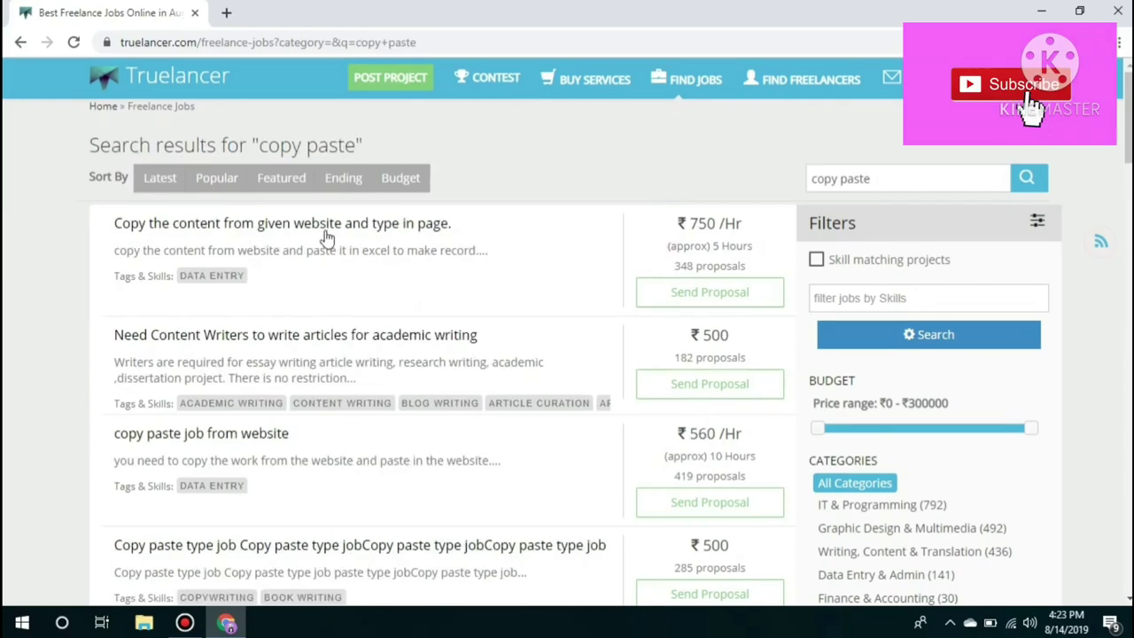
Open the ₹750/Hr 'Copy the content from given website and type in page.' project and review its details
left_click(324, 223)
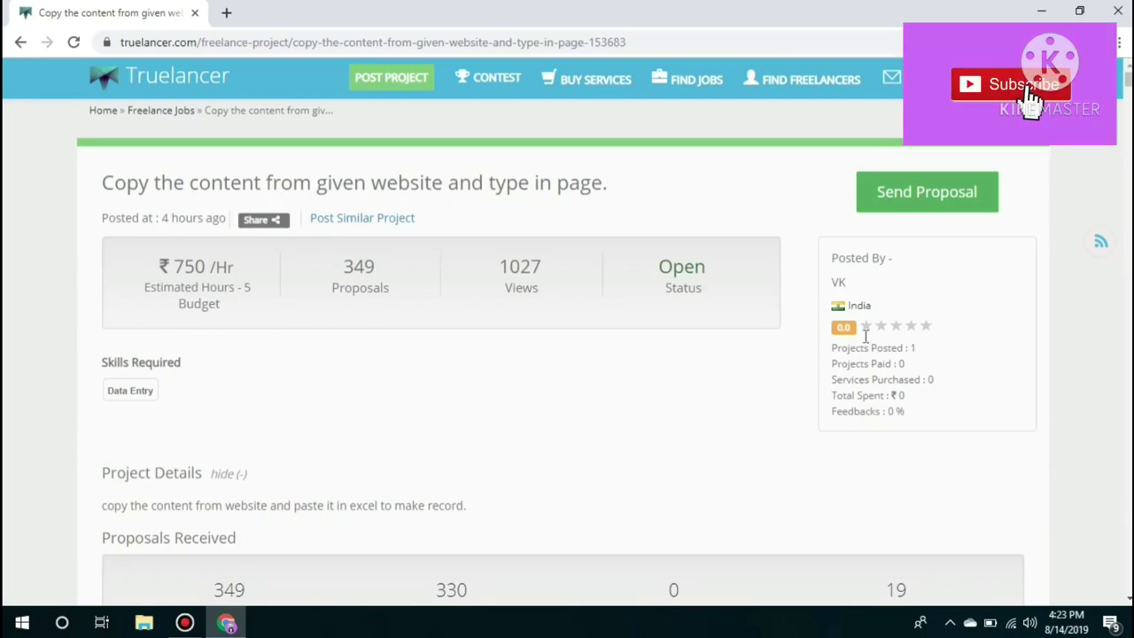
left_click_drag(877, 313, 849, 310)
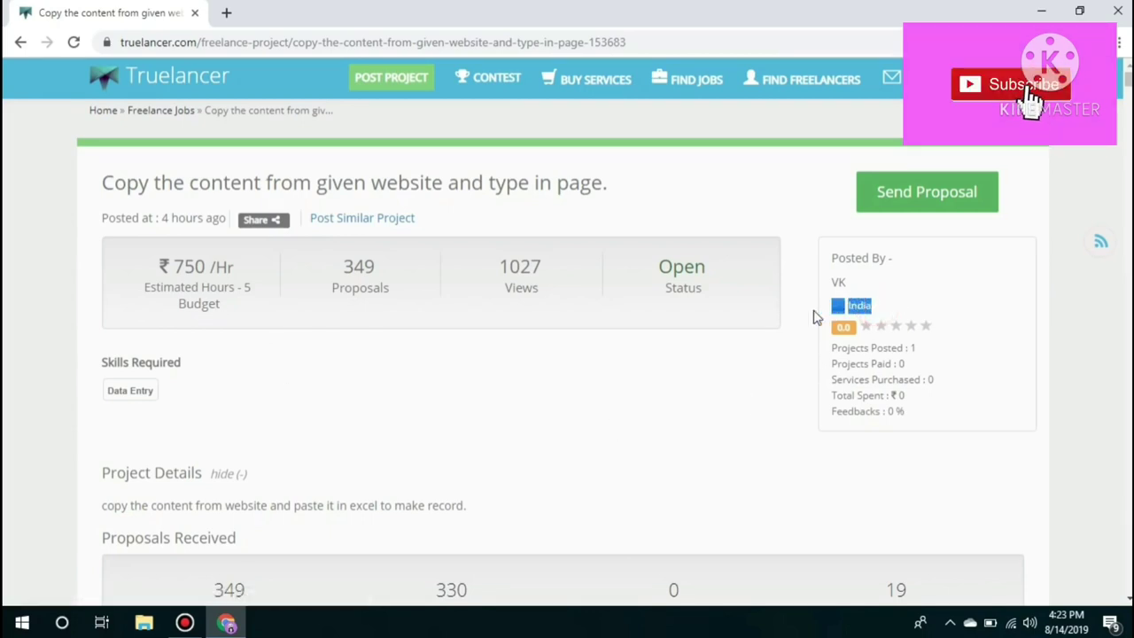
left_click(868, 330)
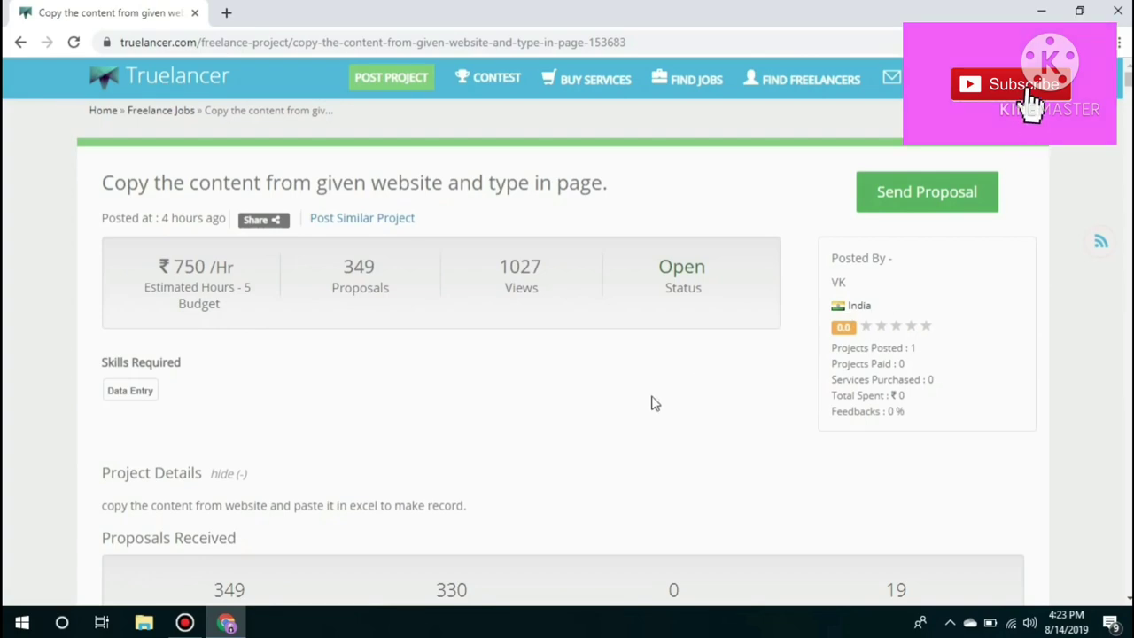
scroll(651, 403, "down", 2)
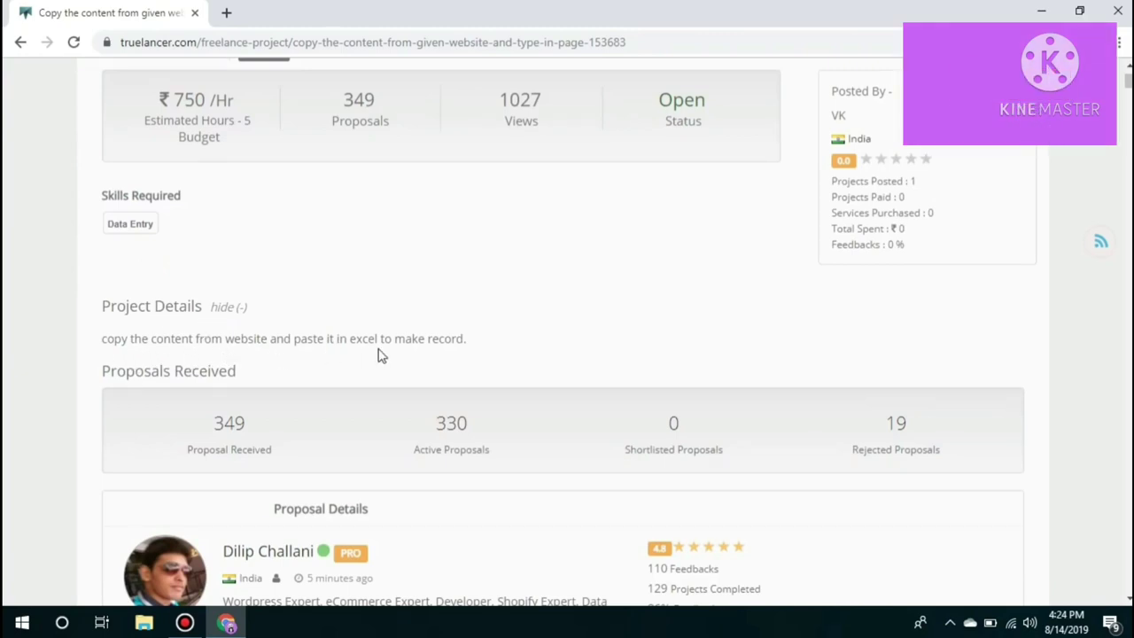
scroll(451, 356, "up", 2)
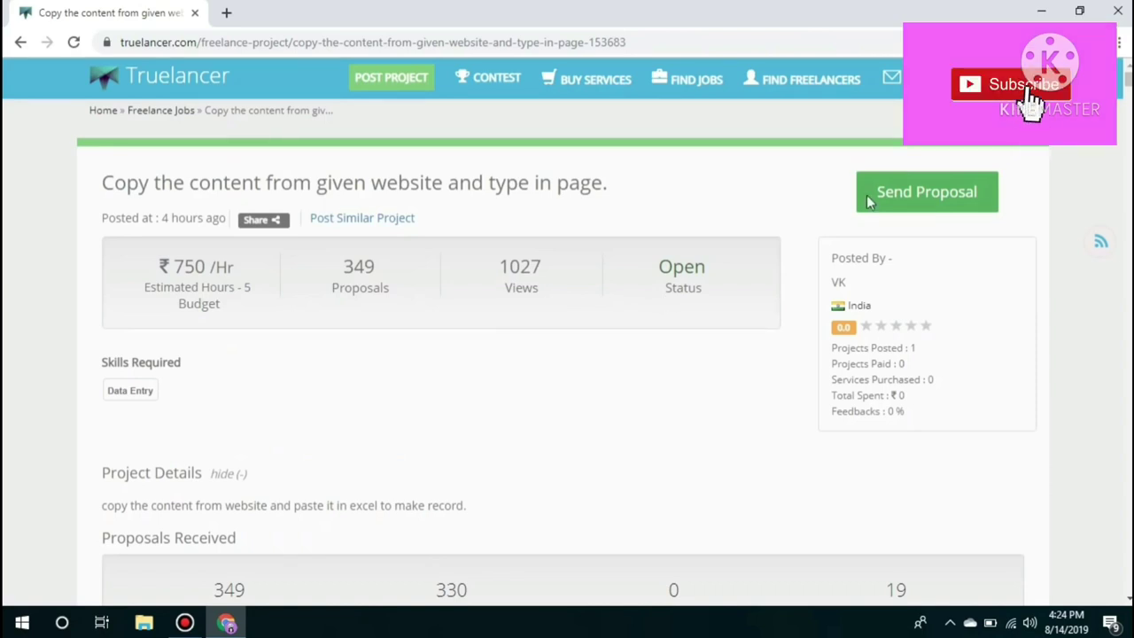
Start a New Proposal on this project and click into the empty proposal details box
left_click(926, 200)
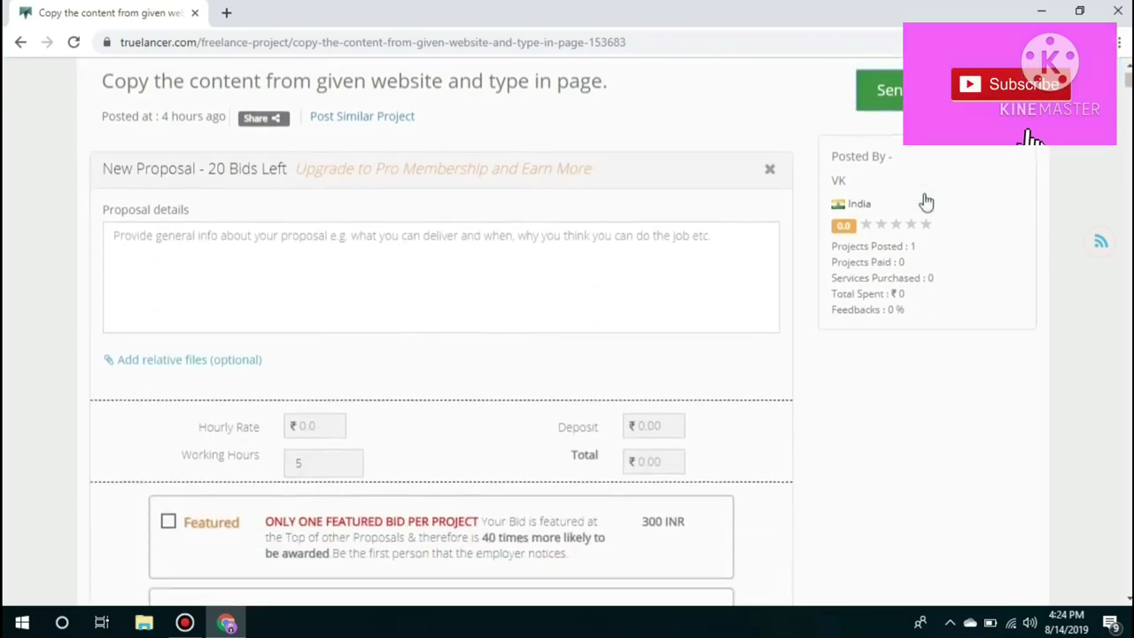
scroll(920, 201, "up", 2)
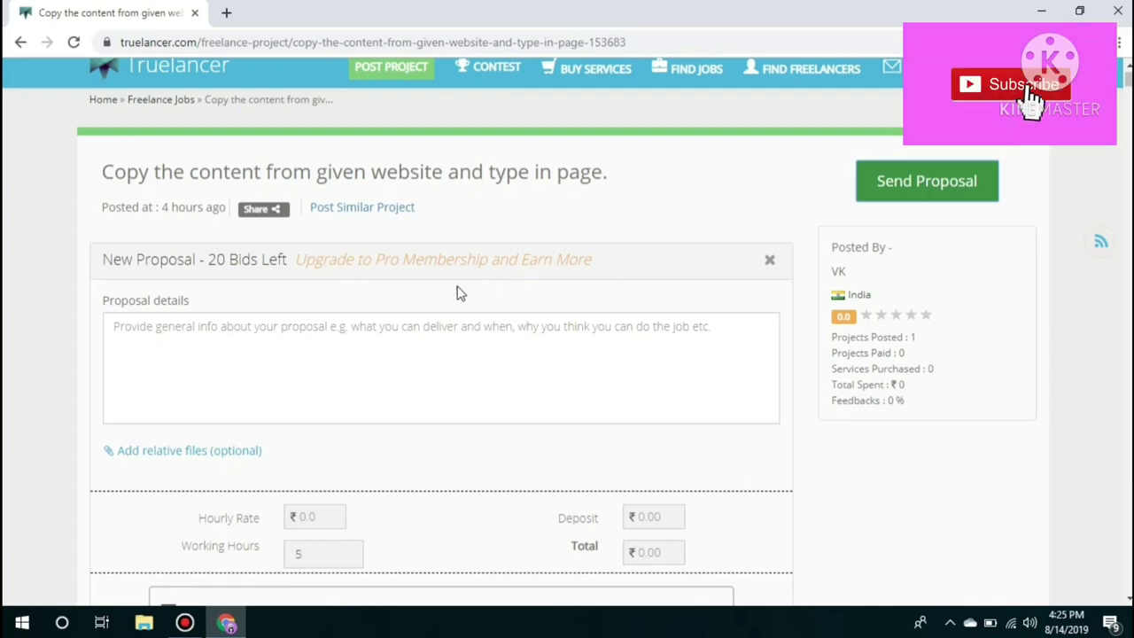
left_click(116, 326)
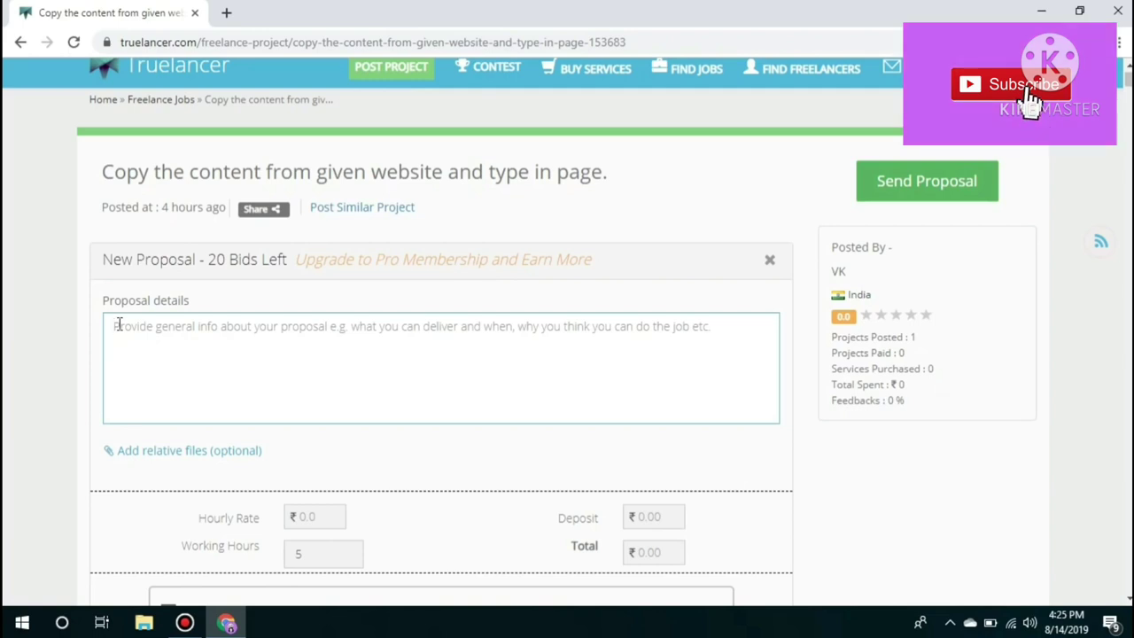
Scroll the project page and check the poster's name under Posted By
scroll(118, 325, "down", 1)
scroll(119, 324, "up", 1)
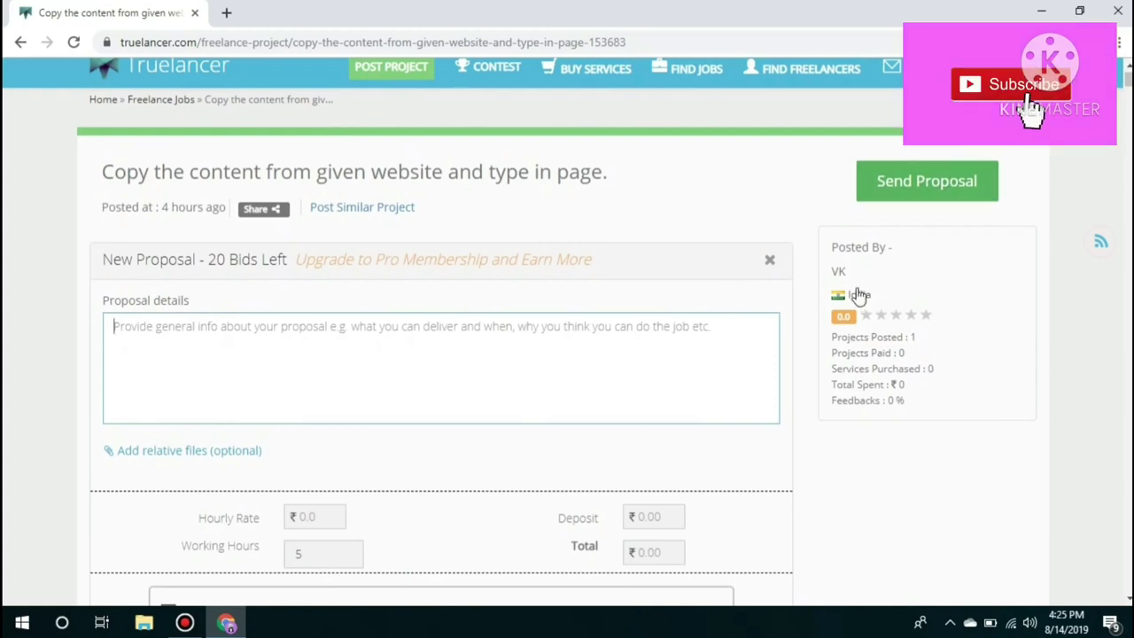
left_click_drag(858, 276, 837, 275)
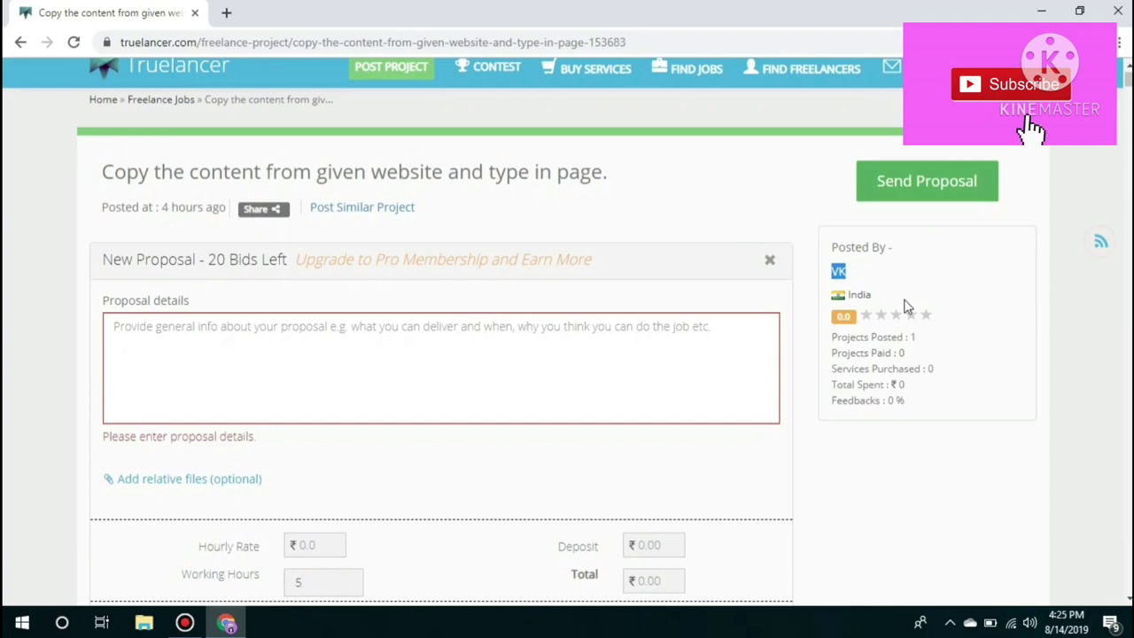
left_click(992, 281)
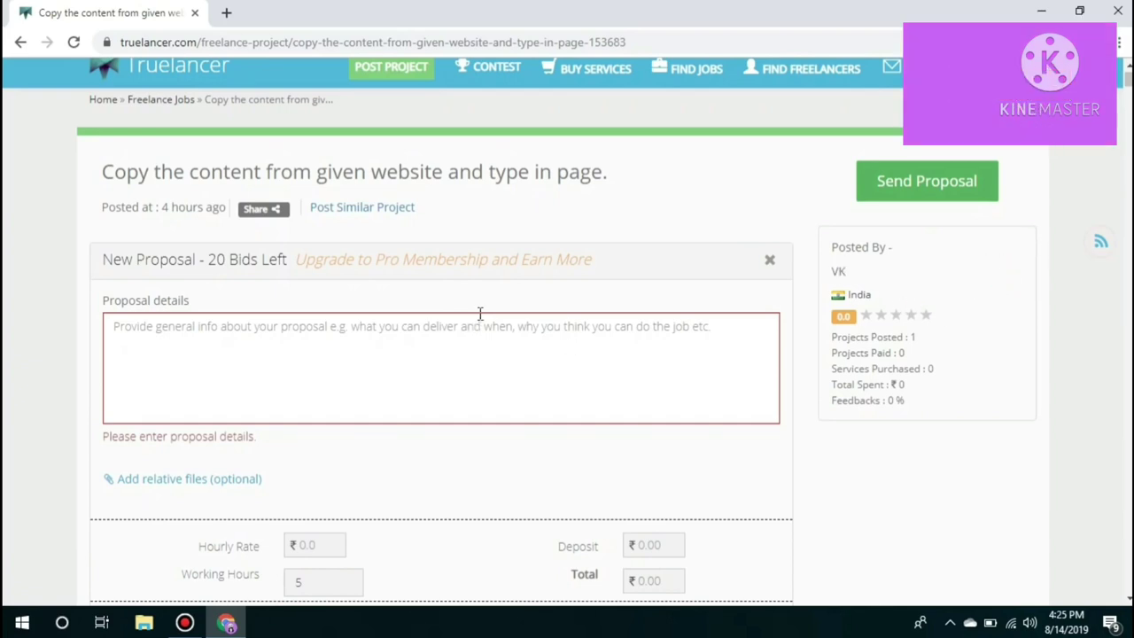
scroll(596, 311, "up", 1)
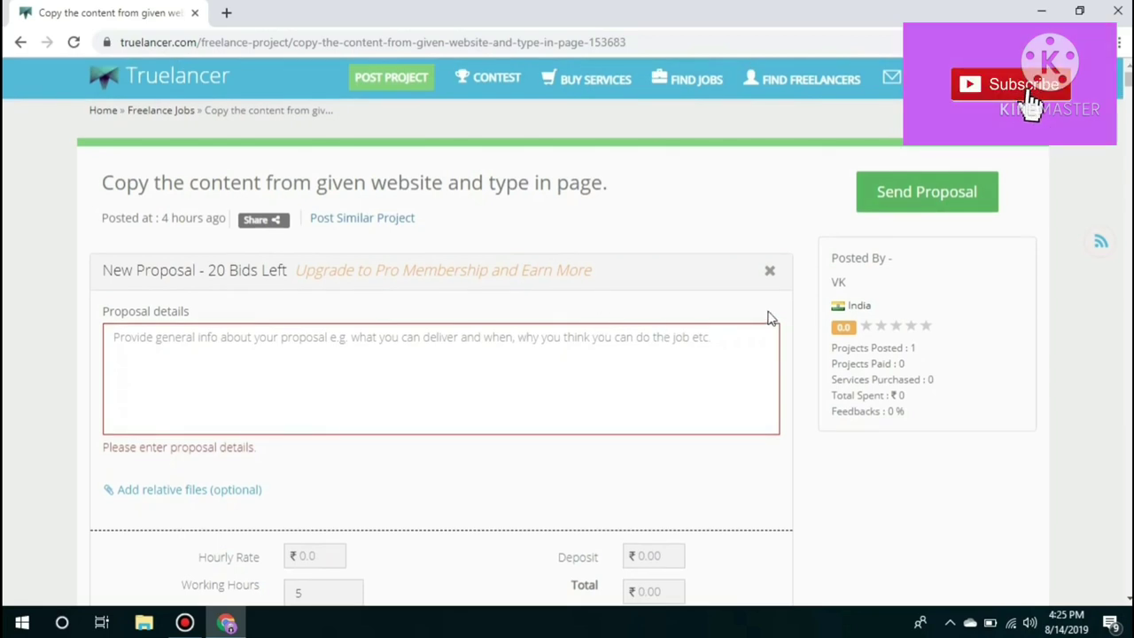
Return to the copy paste results and open the ₹560/Hr 'Copy paste job from website' listing
left_click(19, 43)
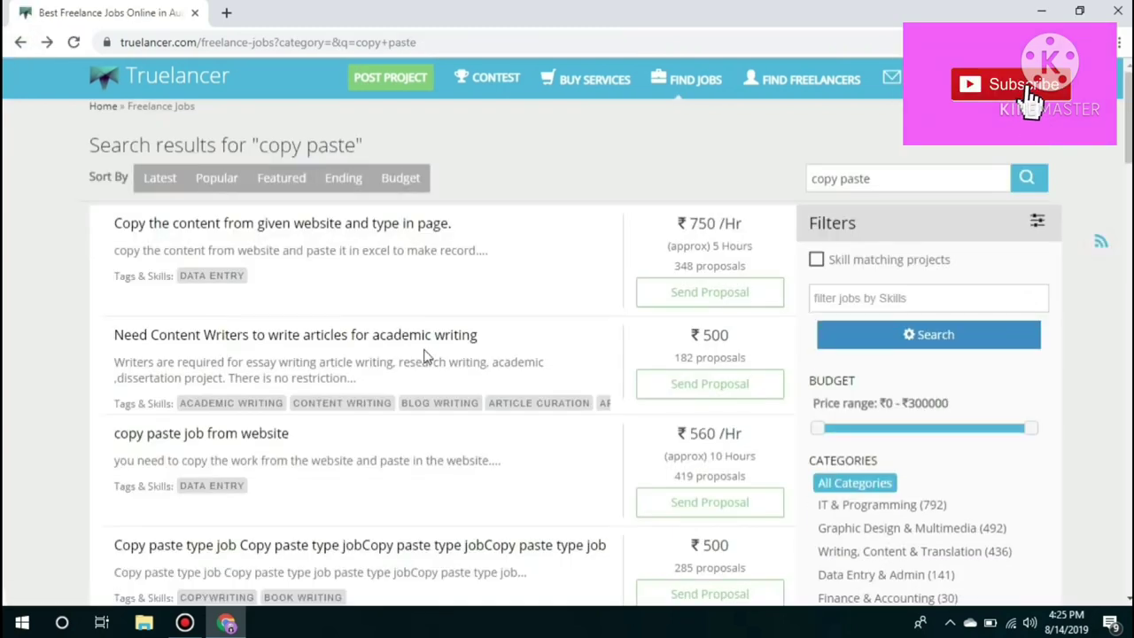
scroll(424, 355, "down", 1)
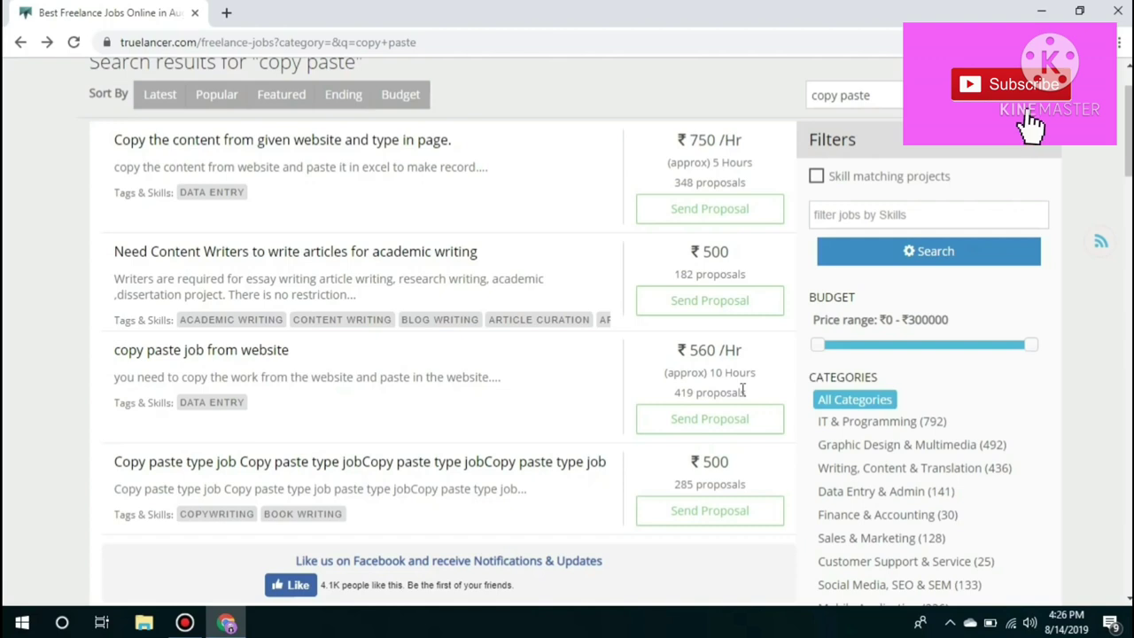
left_click(180, 352)
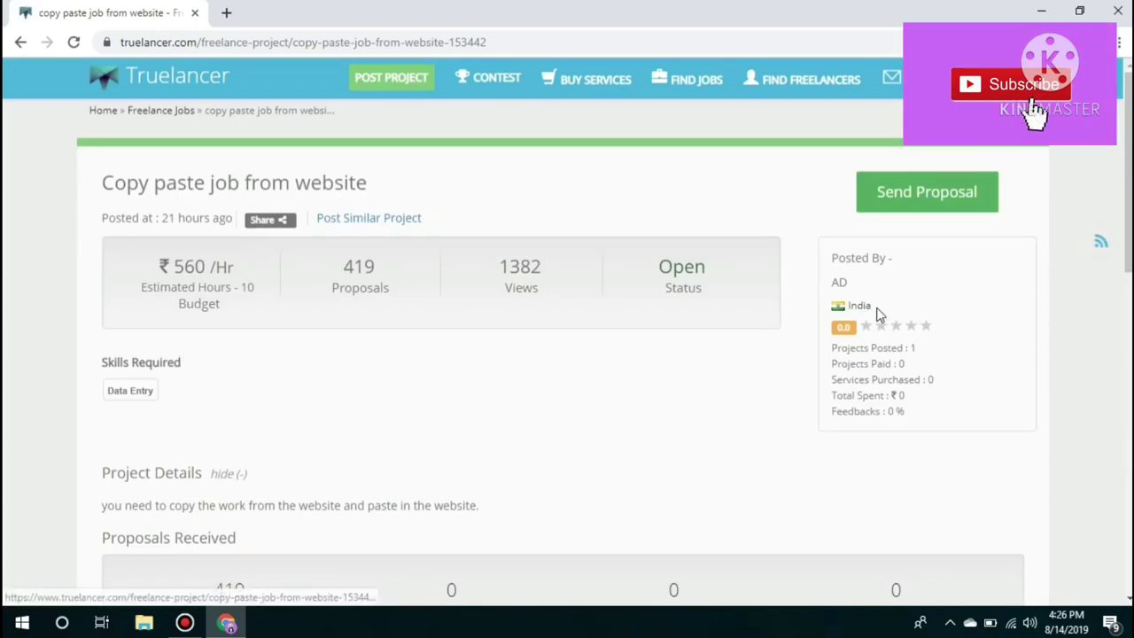
Start an empty proposal (20 bids left) for the copy paste job, then return to the results
left_click(676, 414)
scroll(677, 416, "down", 1)
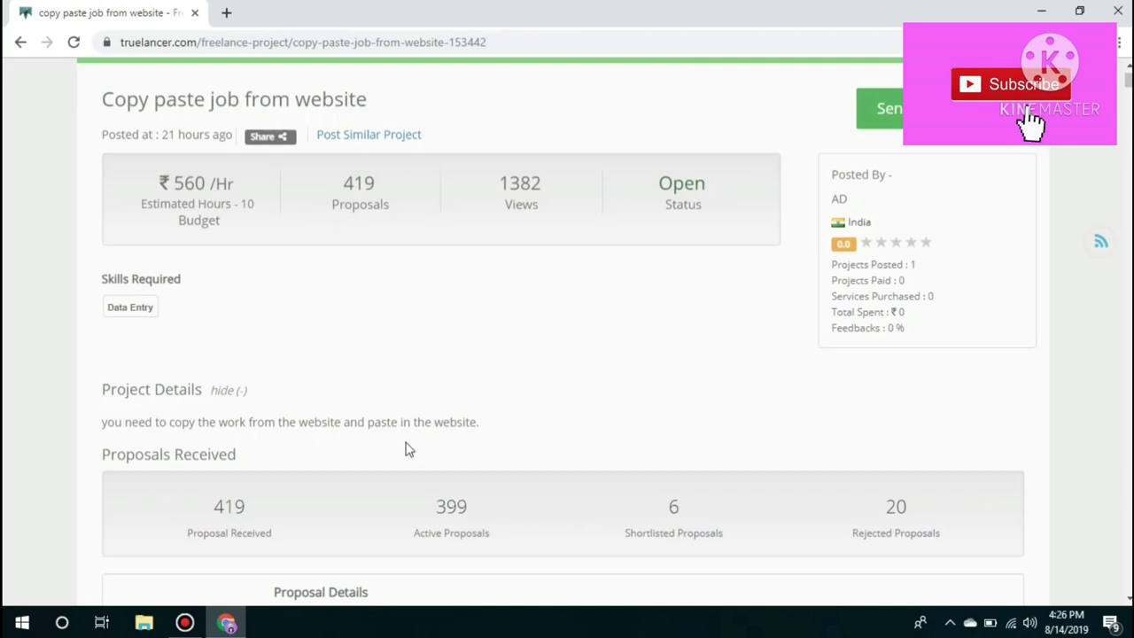
scroll(506, 450, "up", 1)
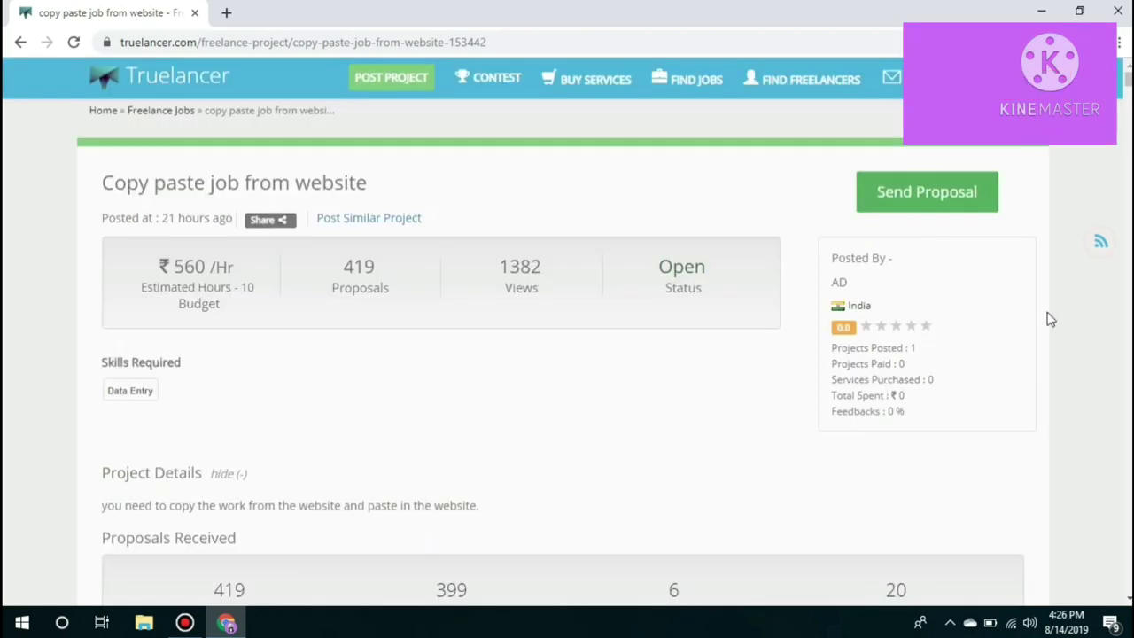
left_click(948, 191)
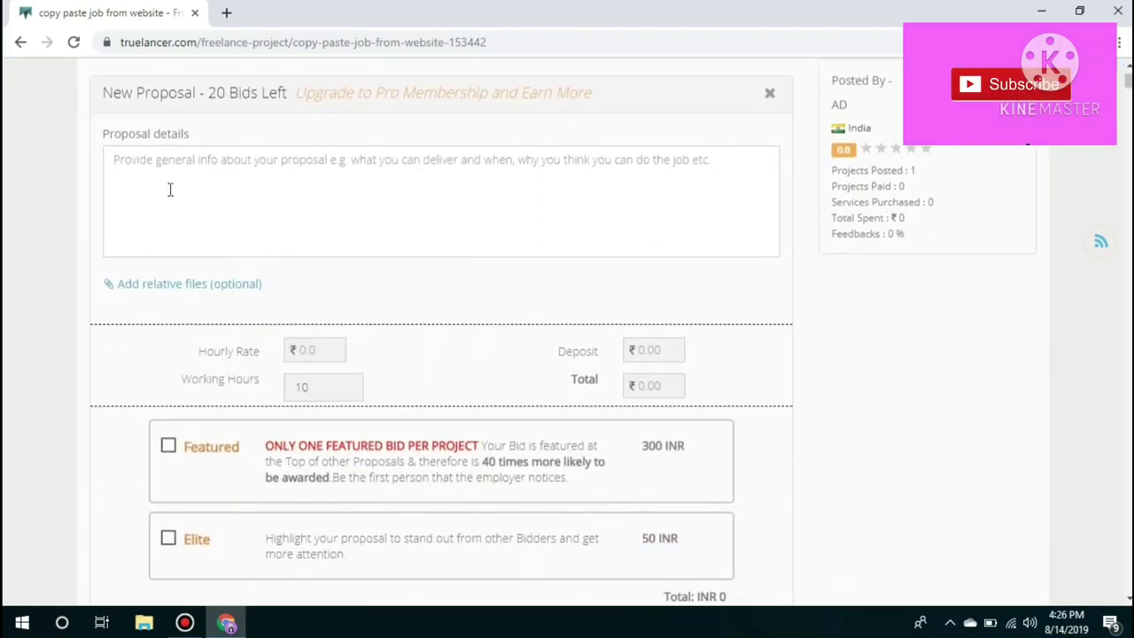
left_click(124, 177)
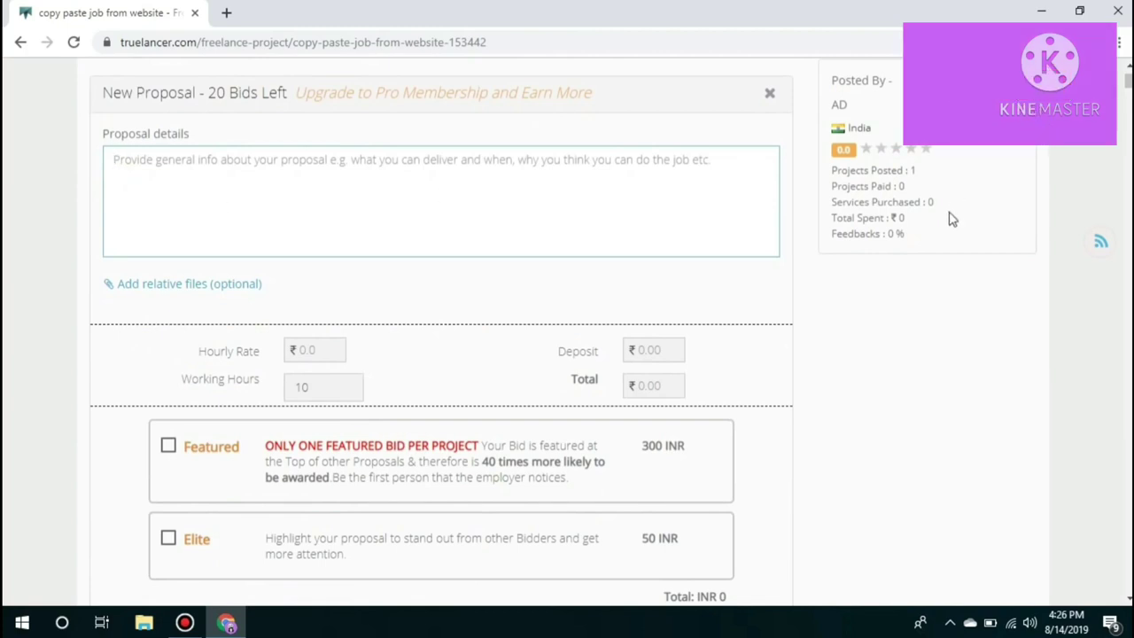
scroll(947, 235, "up", 2)
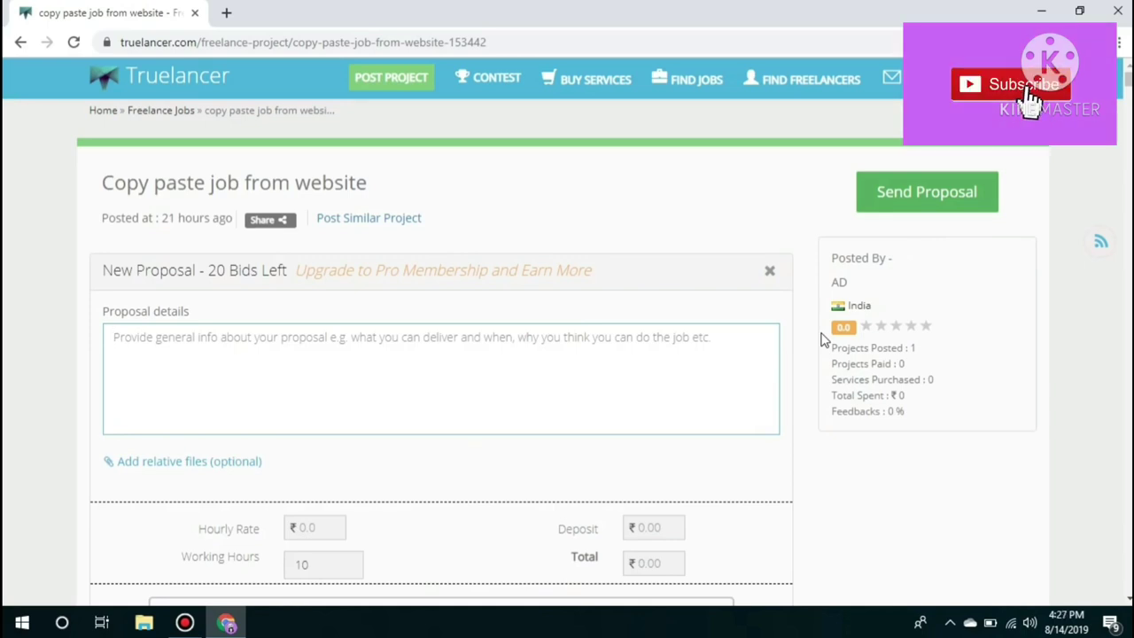
left_click(20, 43)
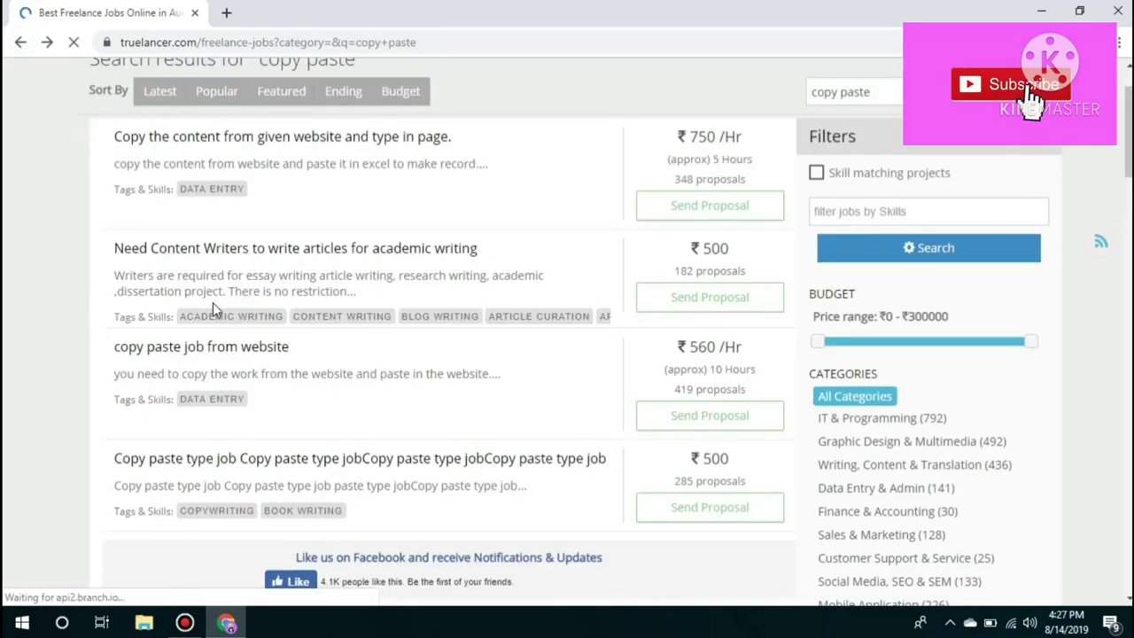
Scroll through the copy paste job results, noting the 670 /Hr rate, then return to the top
scroll(323, 367, "down", 5)
scroll(329, 372, "up", 3)
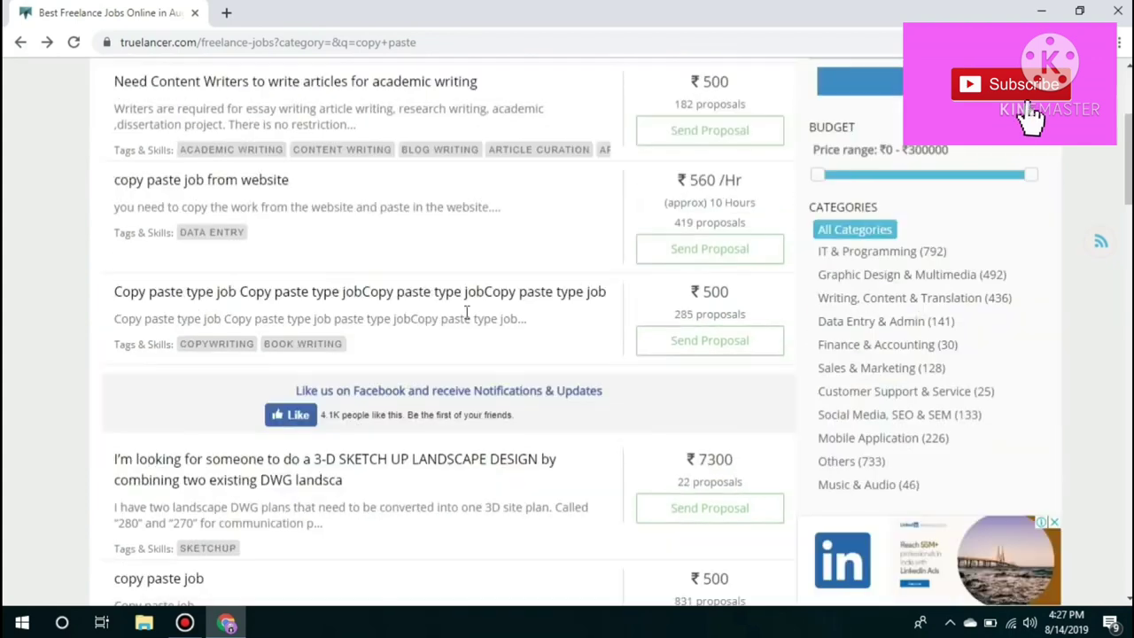
scroll(390, 273, "down", 2)
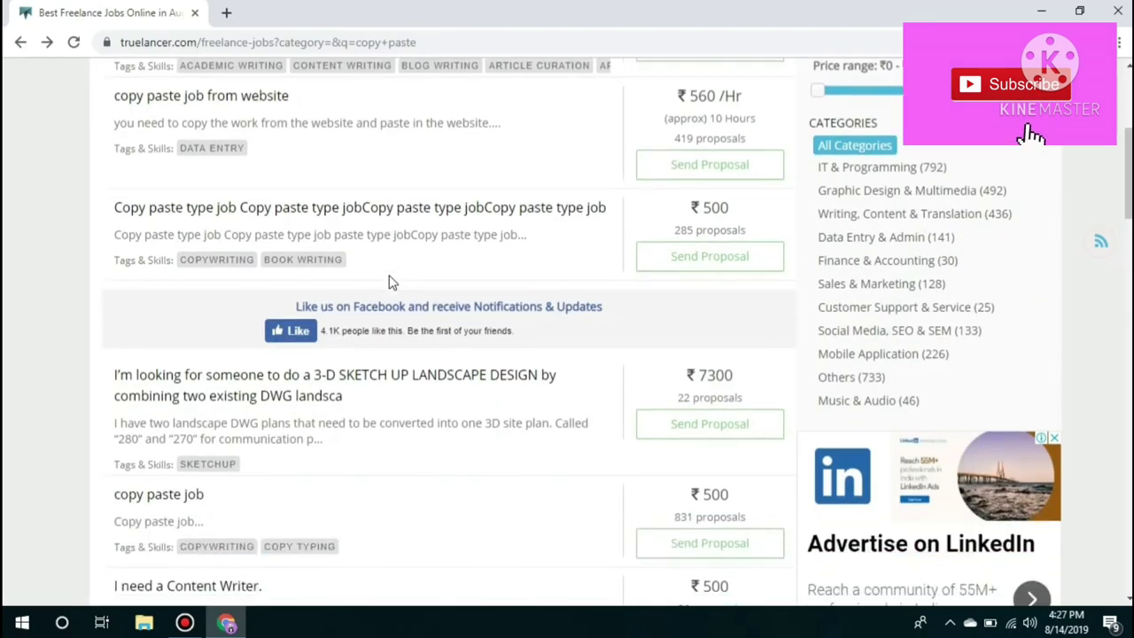
scroll(391, 282, "down", 1)
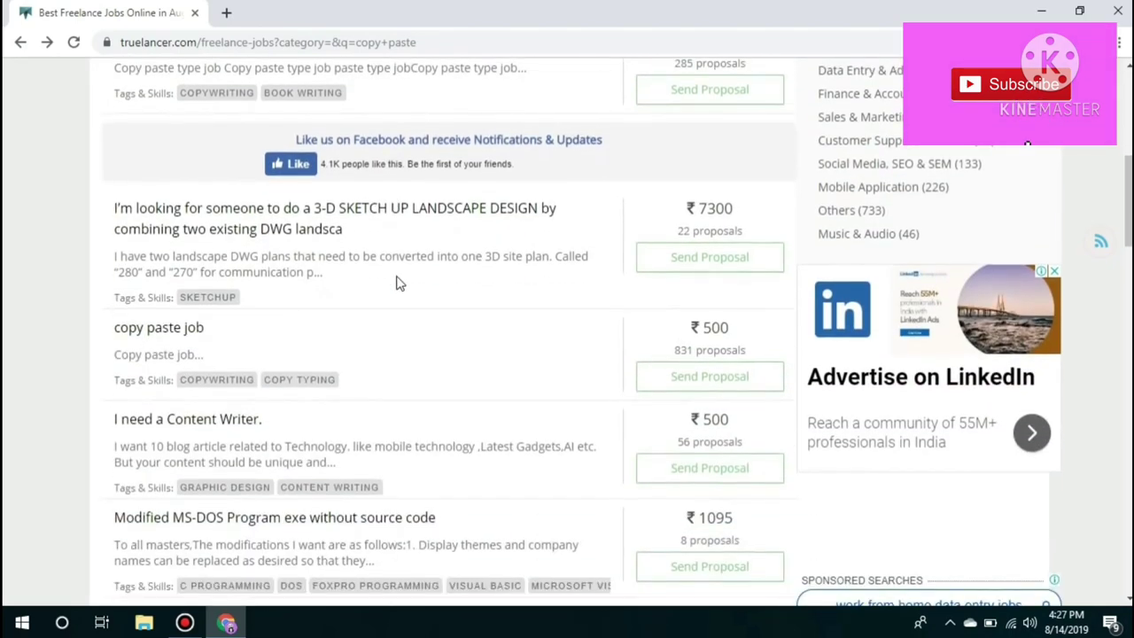
scroll(395, 284, "down", 1)
scroll(396, 283, "down", 2)
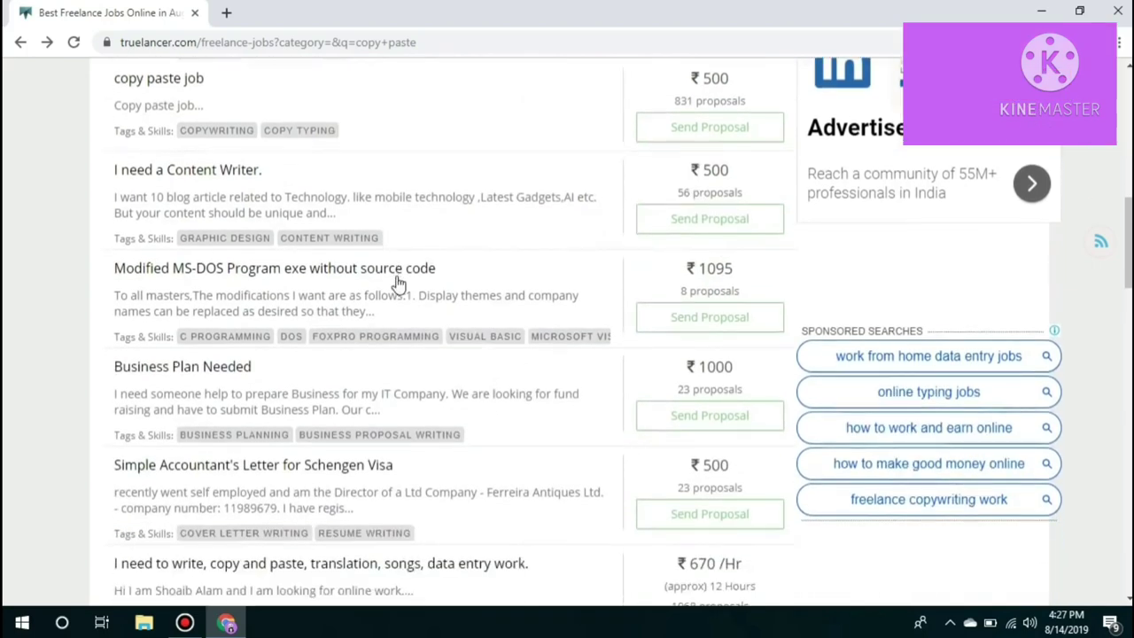
scroll(396, 283, "down", 2)
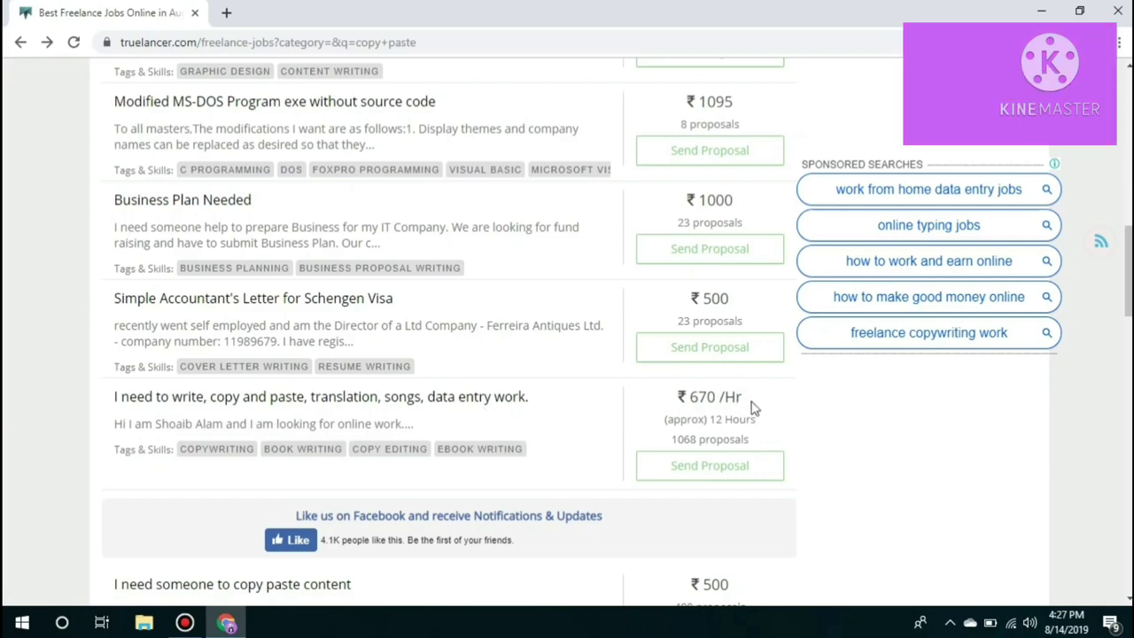
left_click_drag(751, 407, 677, 412)
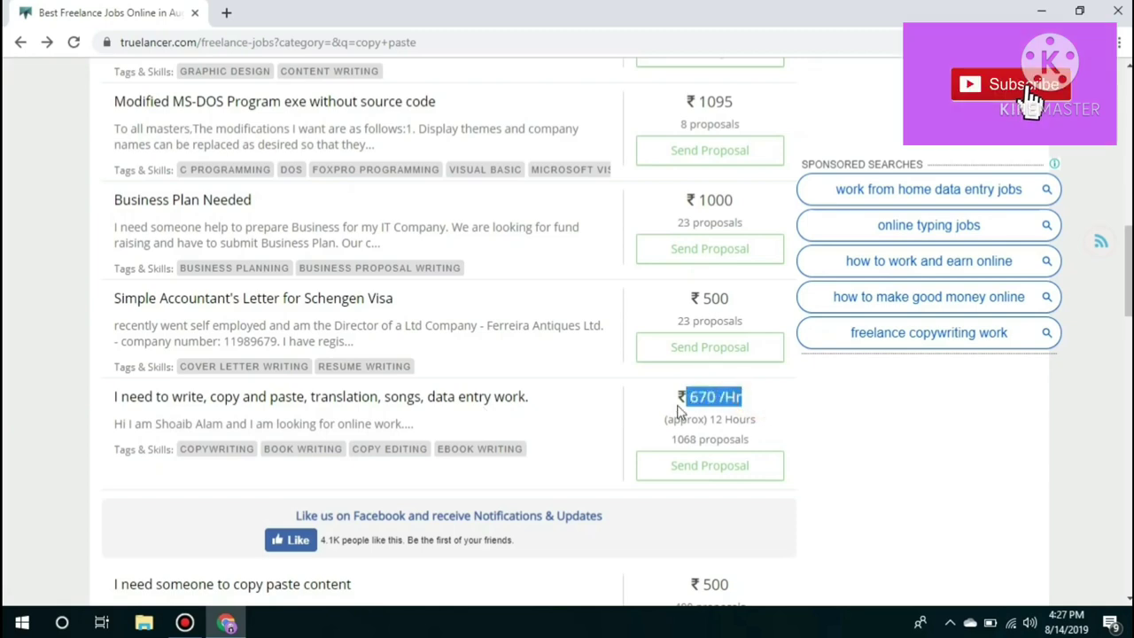
left_click(783, 426)
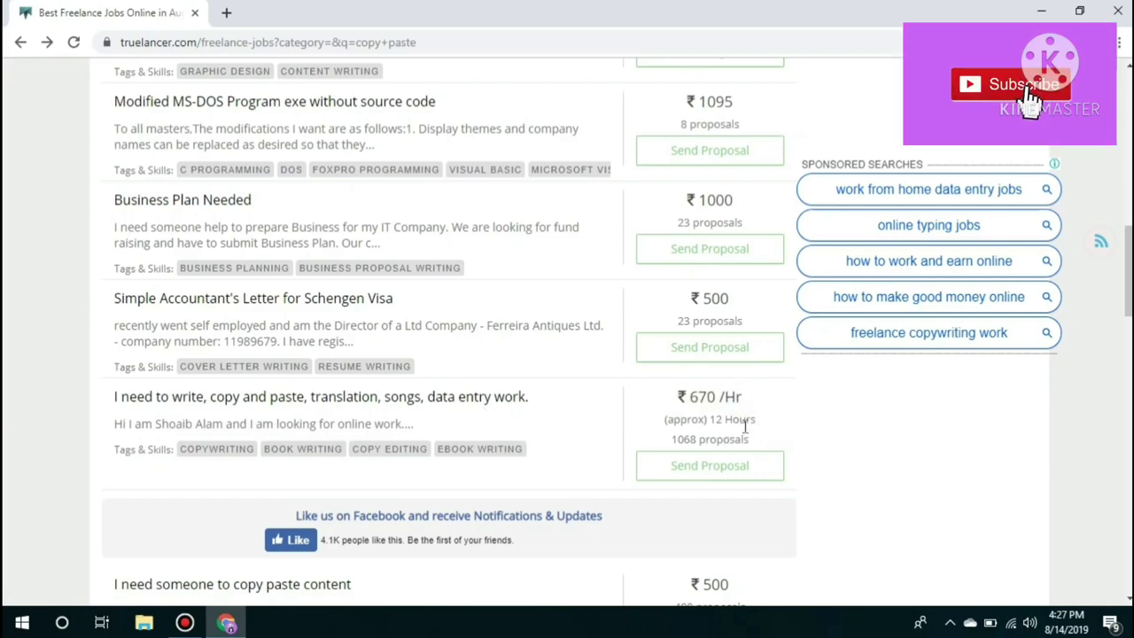
scroll(771, 430, "down", 3)
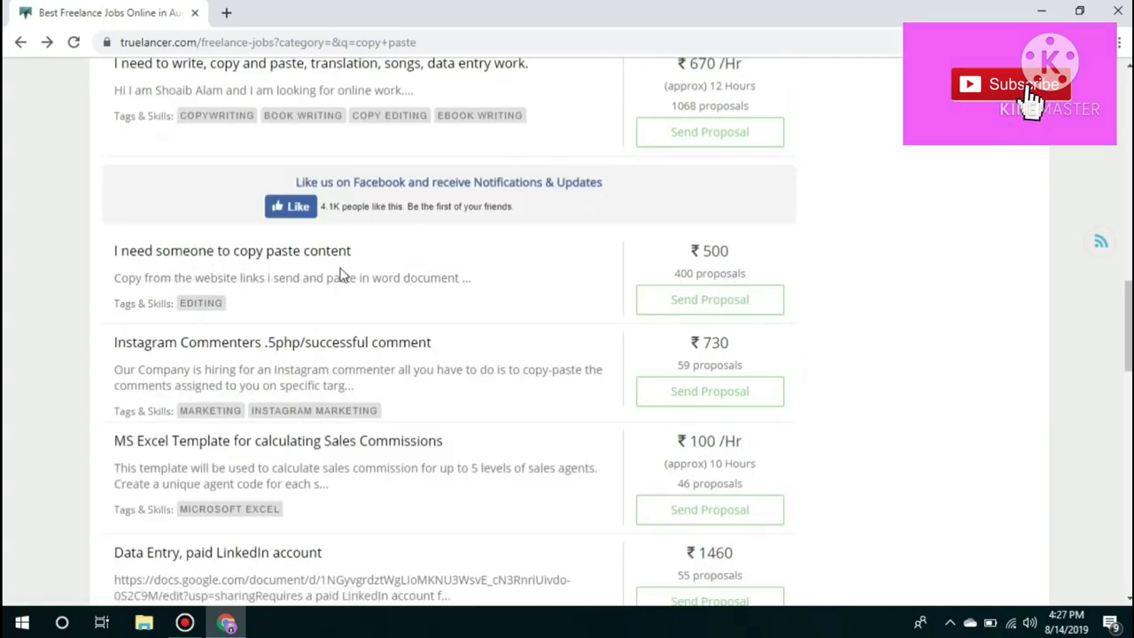
scroll(342, 273, "down", 3)
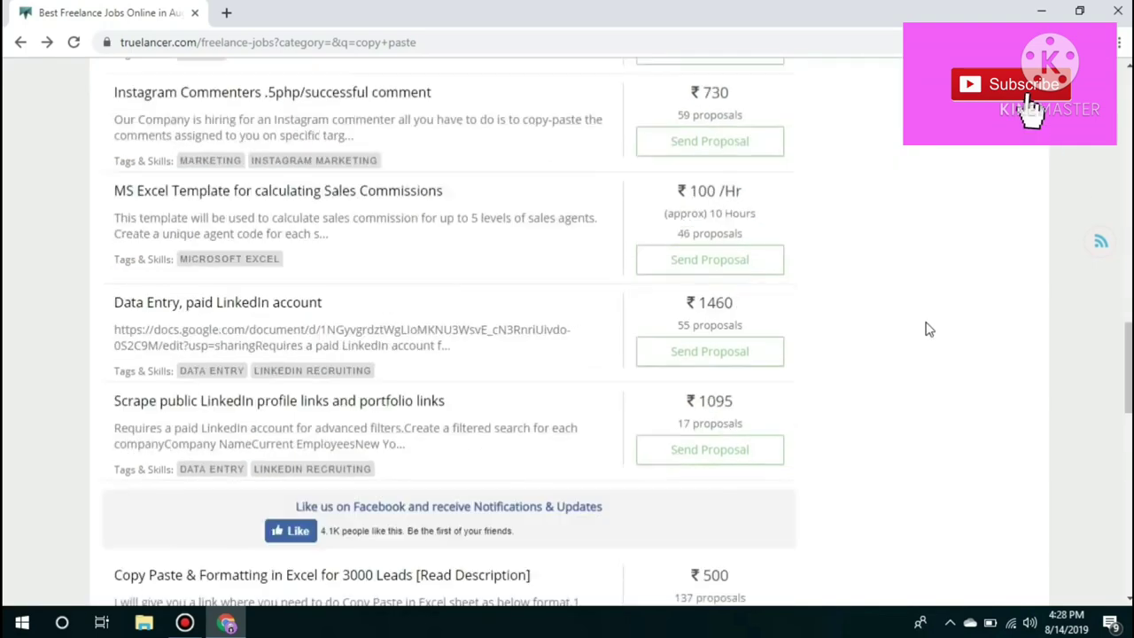
scroll(925, 329, "up", 15)
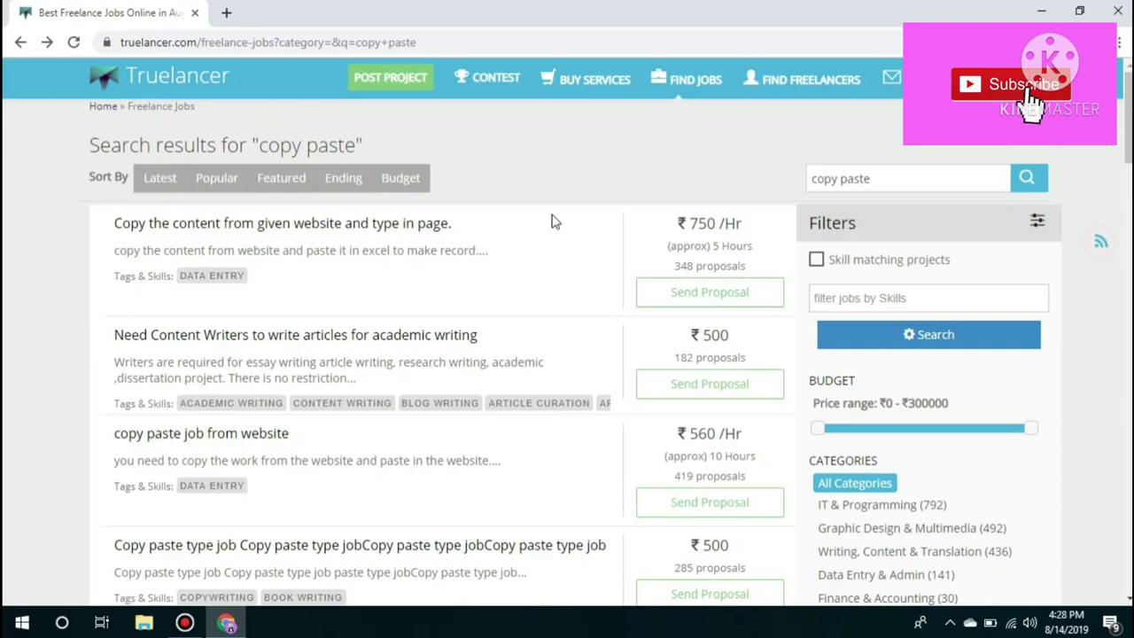
Go to Payments from the account menu and open Withdrawal Methods
left_click(1028, 82)
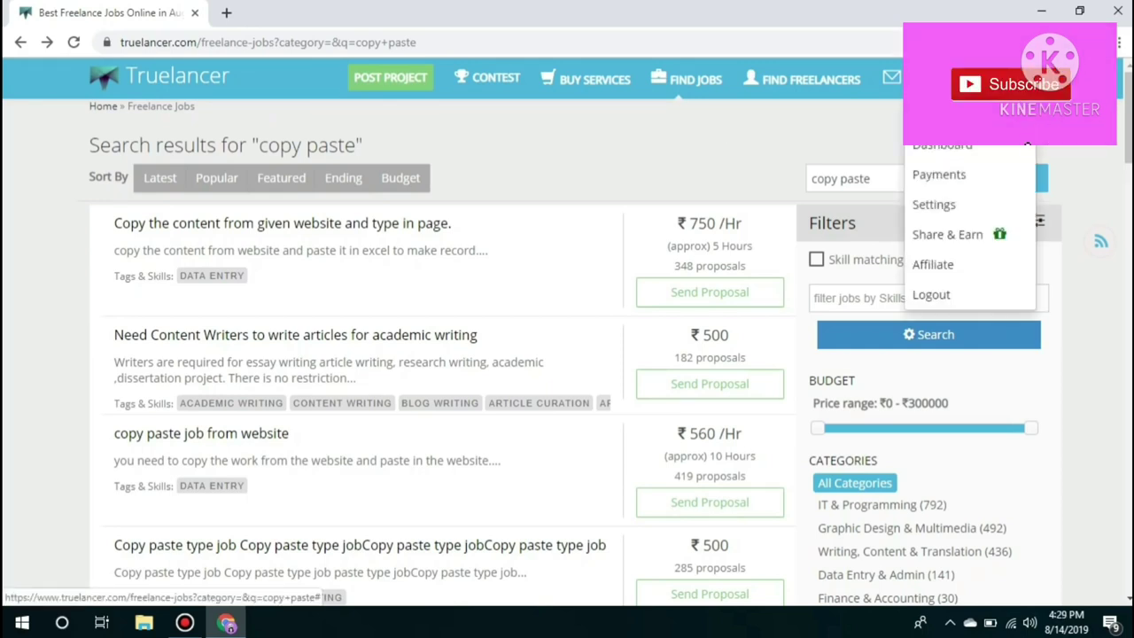
left_click(963, 177)
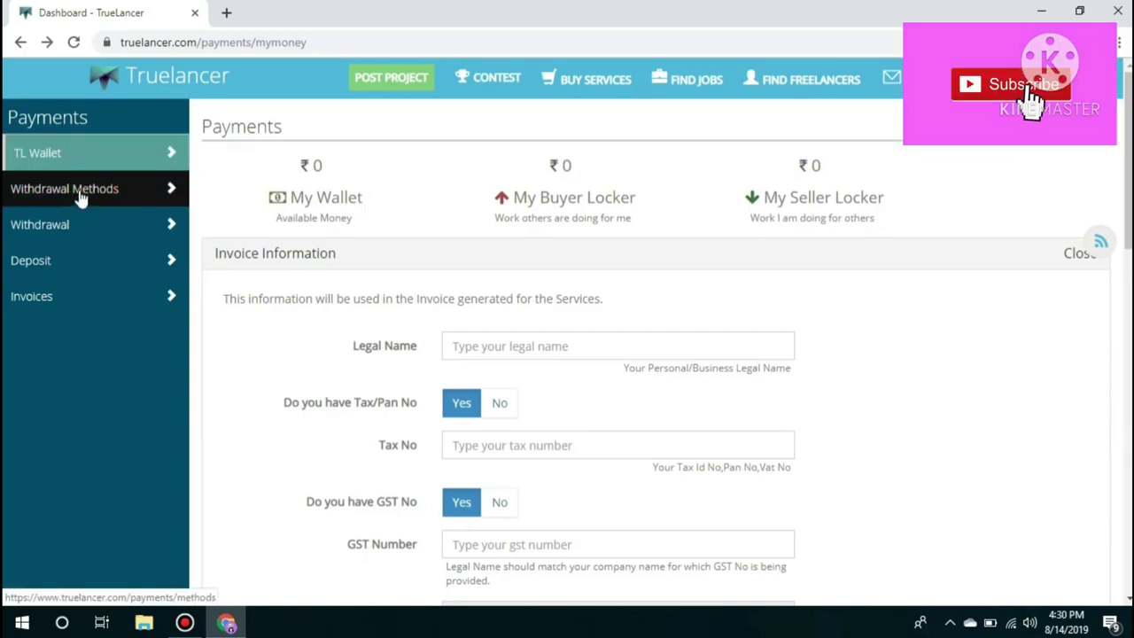
left_click(80, 194)
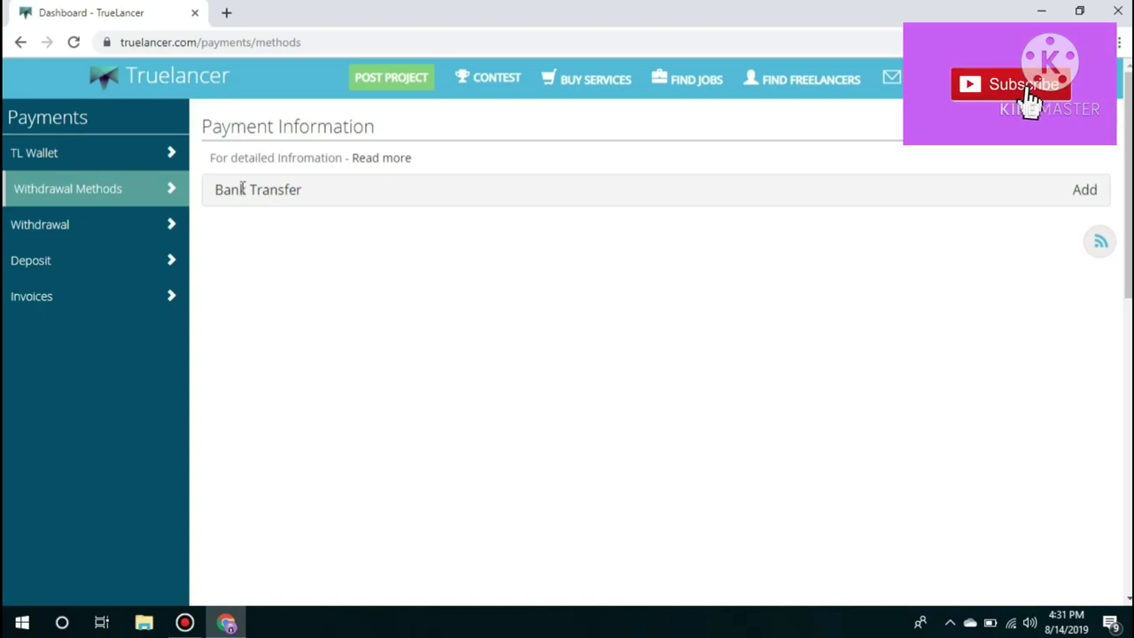
Expand the Bank Transfer form and step through the beneficiary name and account number fields
left_click(1086, 192)
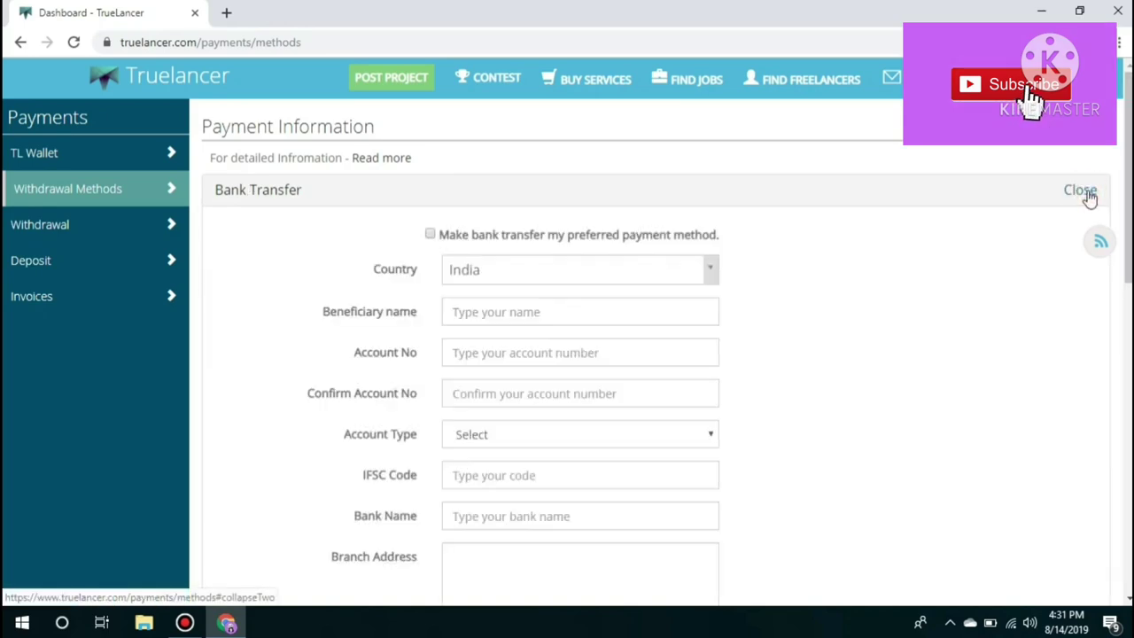
scroll(494, 209, "down", 1)
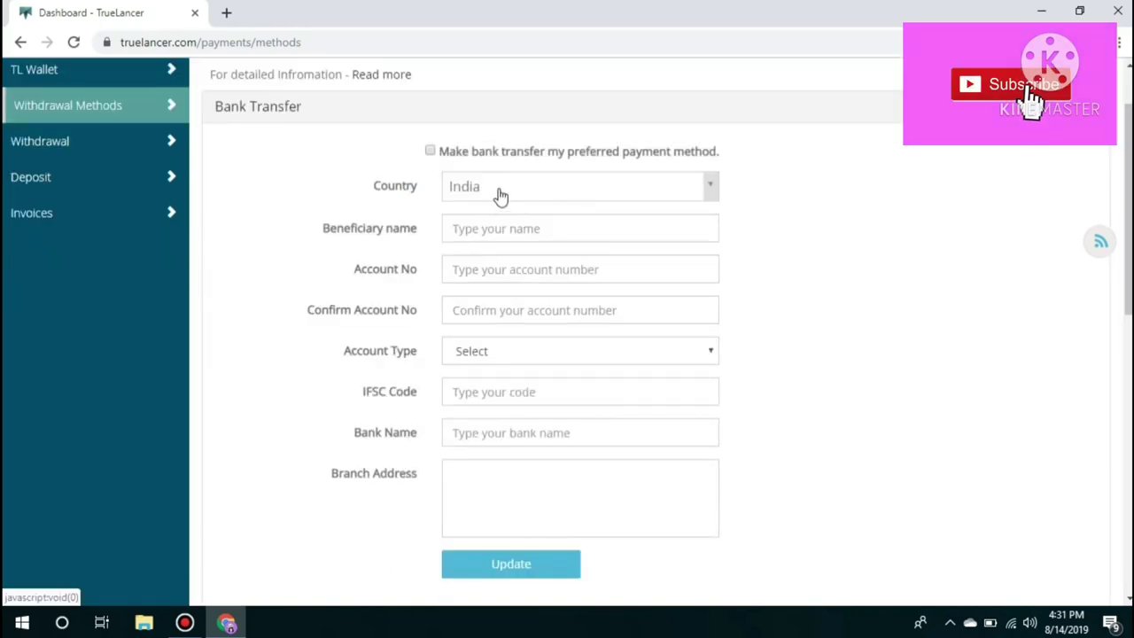
left_click(522, 228)
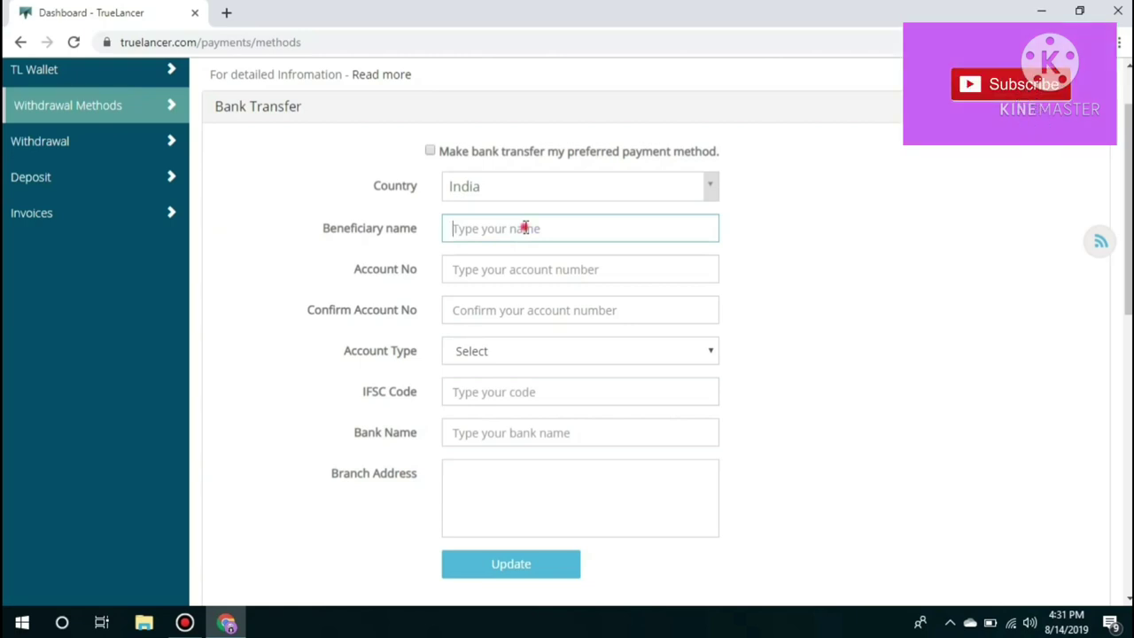
left_click(489, 273)
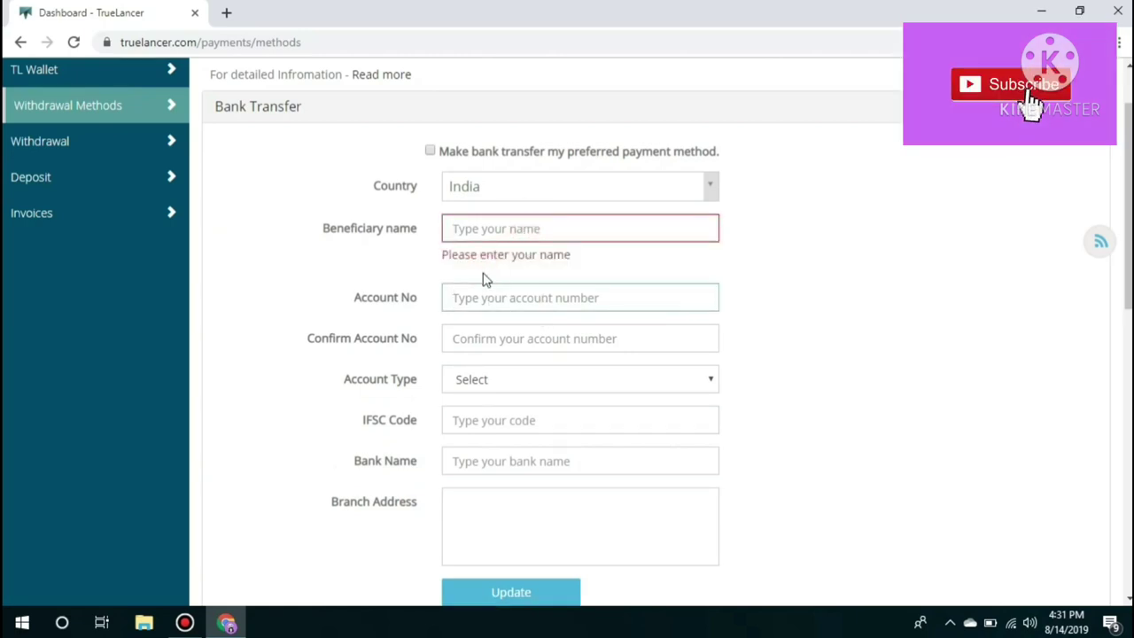
left_click(483, 339)
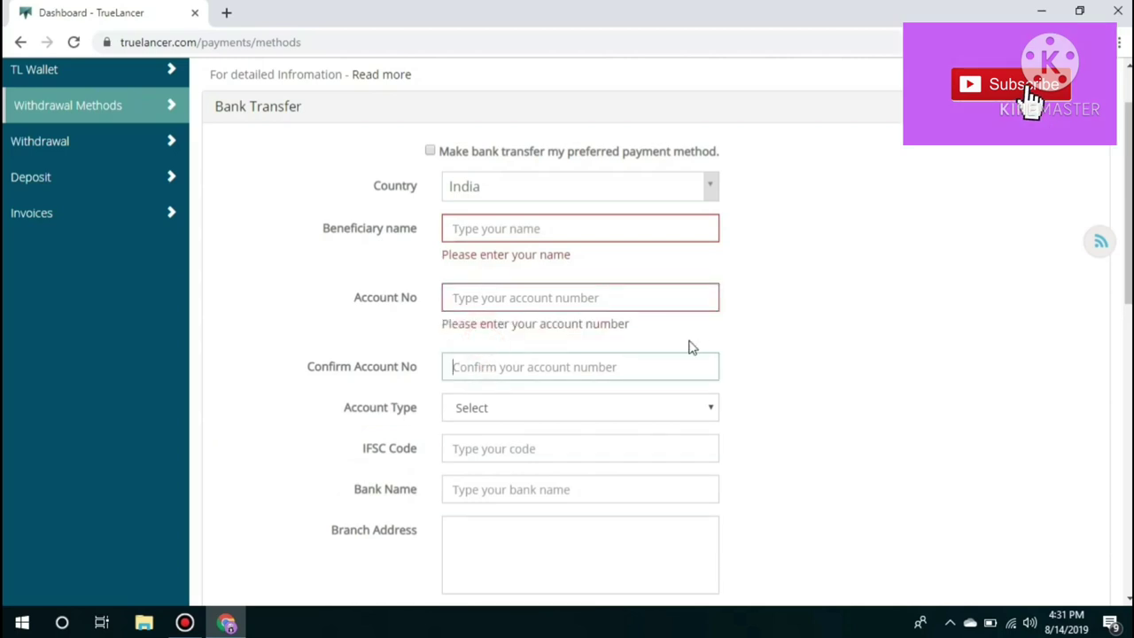
scroll(753, 340, "down", 2)
Set Account Type to Saving, visit the IFSC, bank name and branch address fields, and close Job Feed
left_click(510, 244)
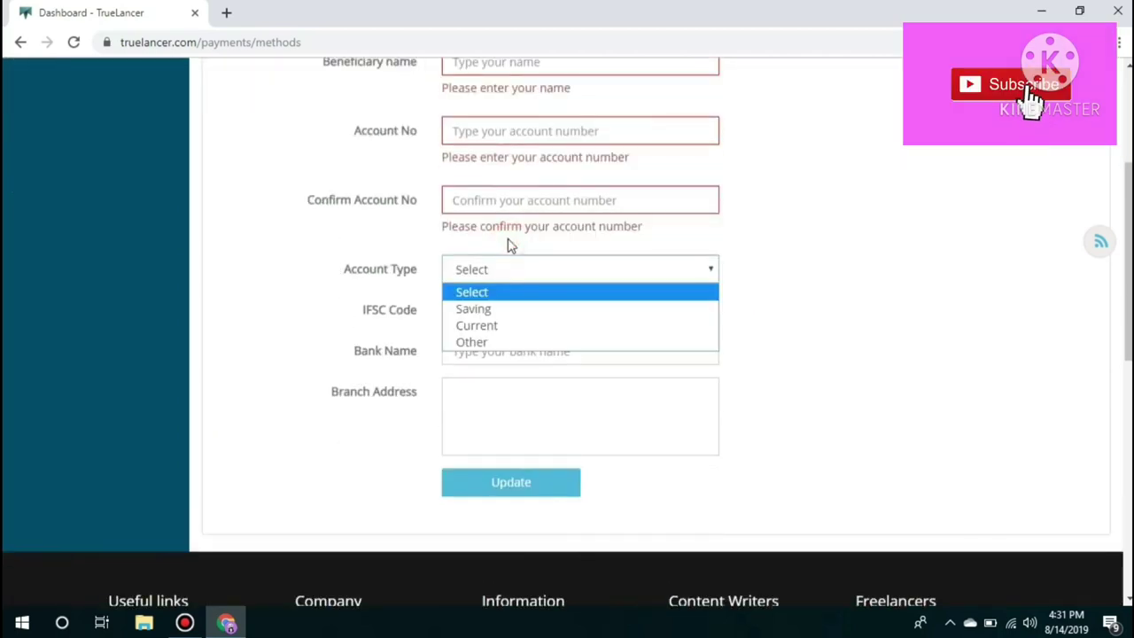
left_click(481, 310)
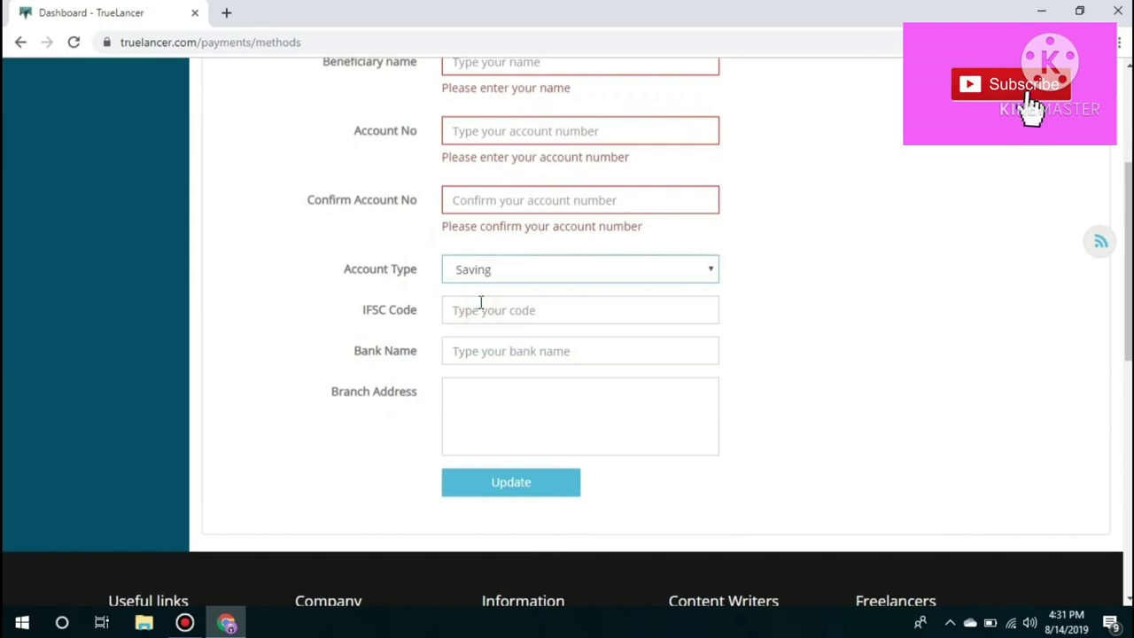
left_click(520, 309)
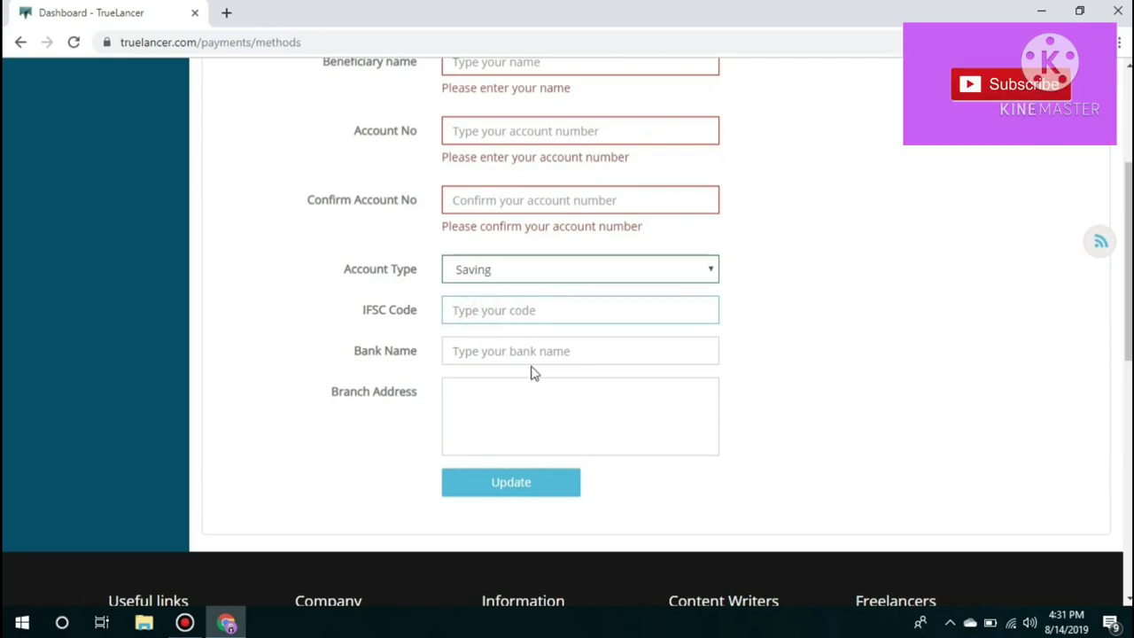
left_click(501, 350)
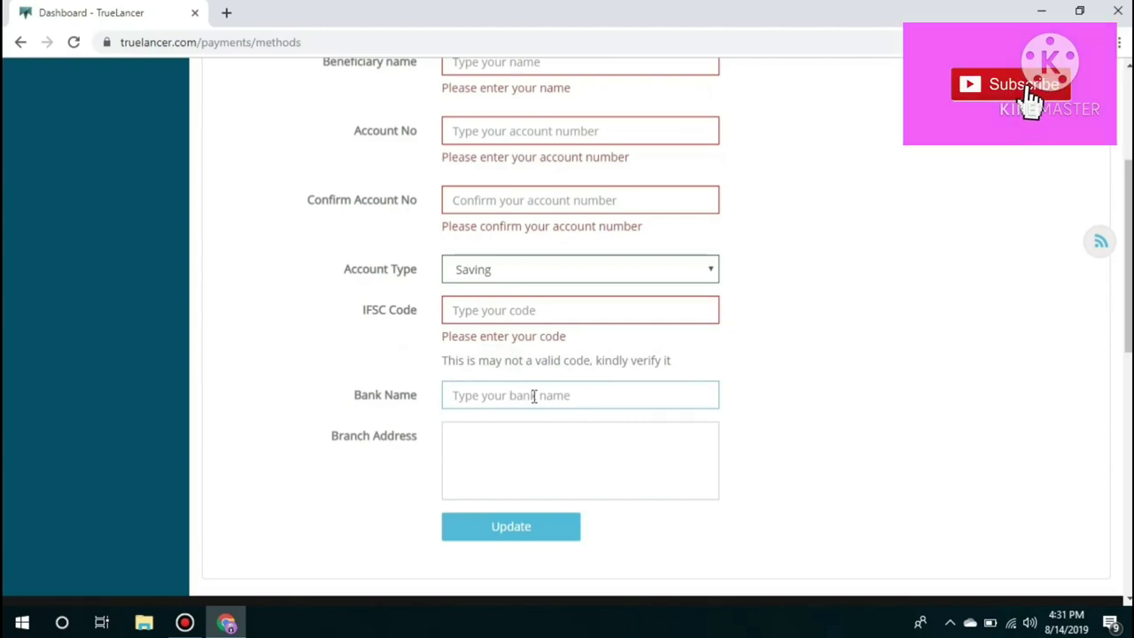
left_click(534, 395)
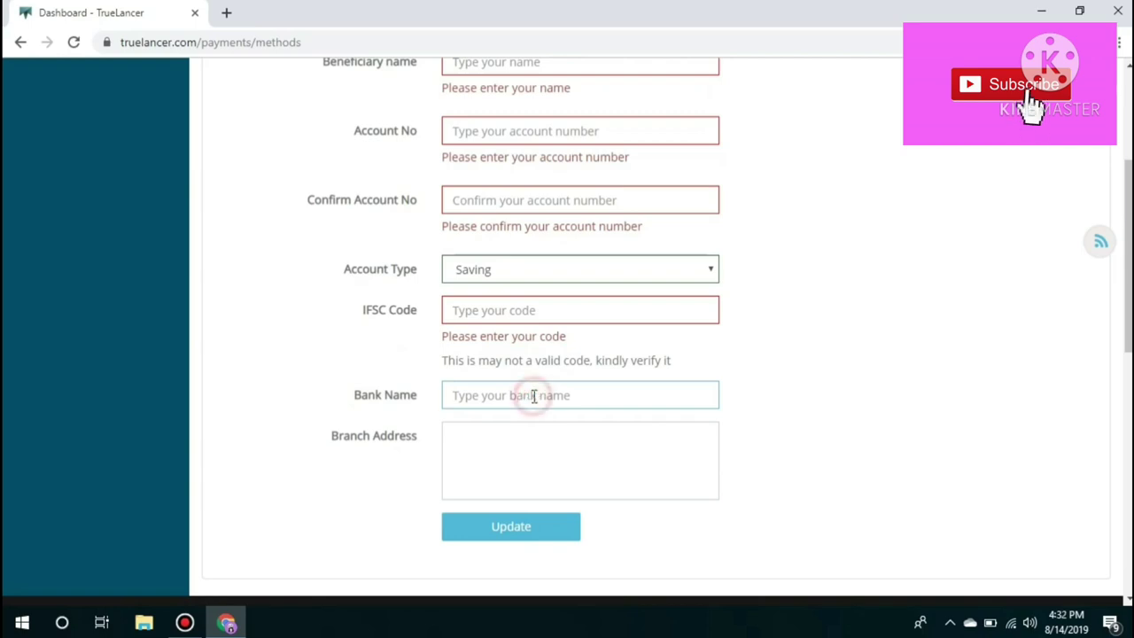
left_click(492, 454)
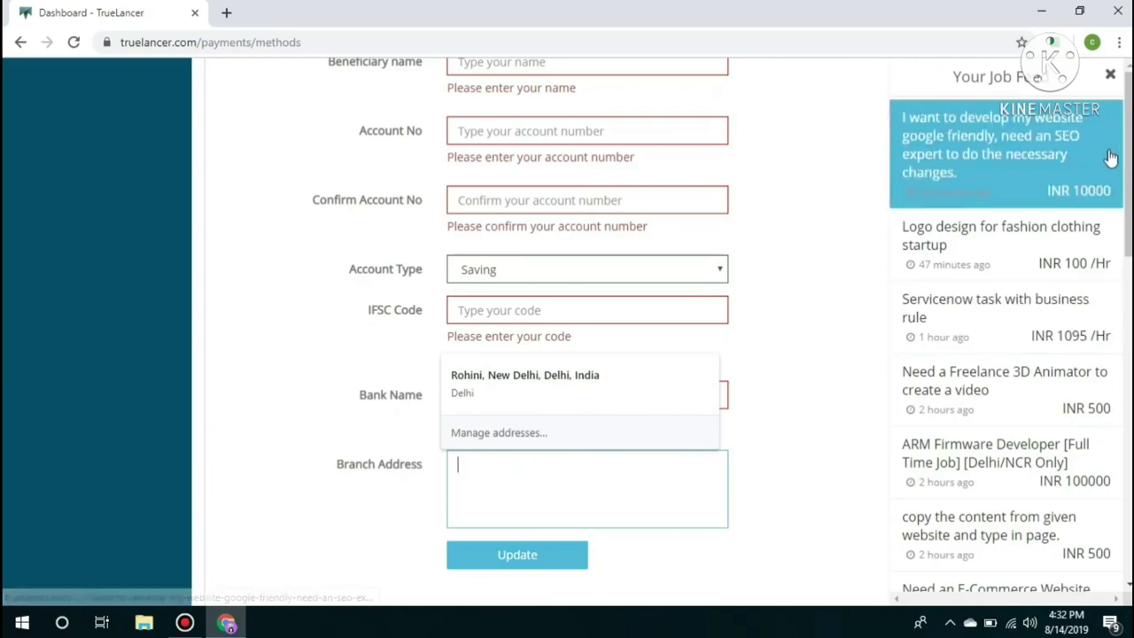
left_click(1110, 74)
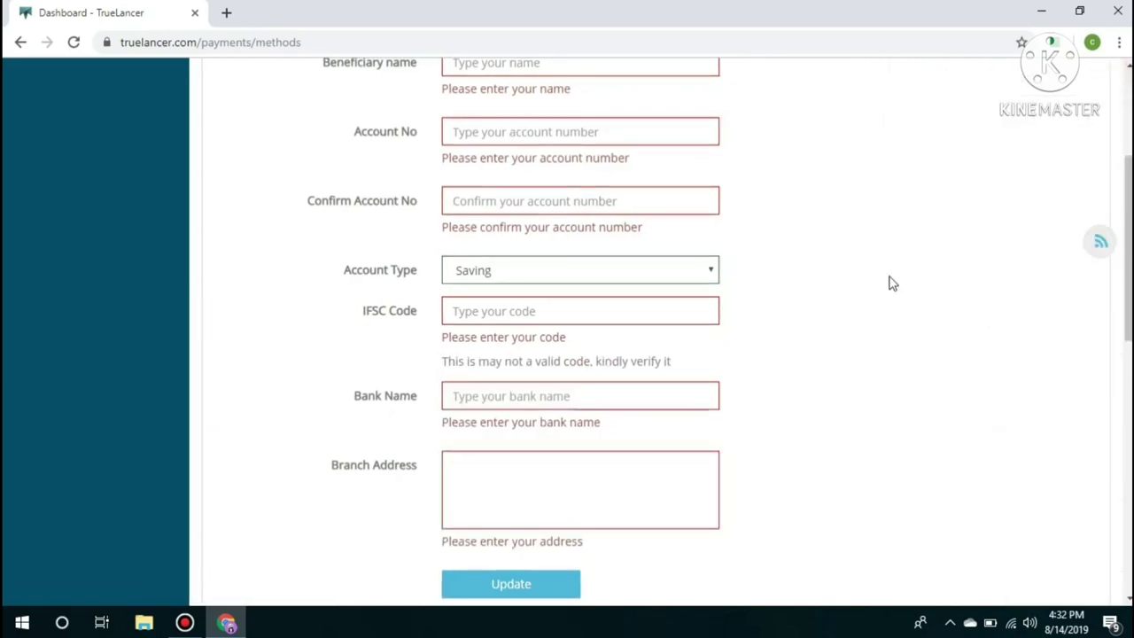
scroll(882, 288, "up", 3)
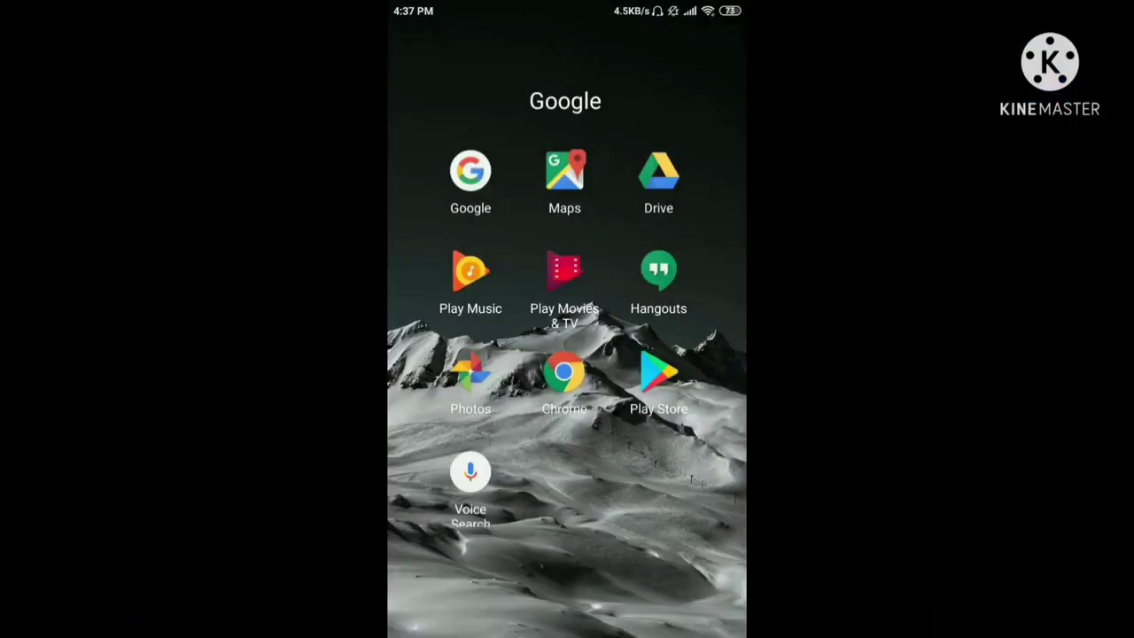
In the phone's Chrome, enter truelancer in the address bar and load truelancer.com
left_click(564, 372)
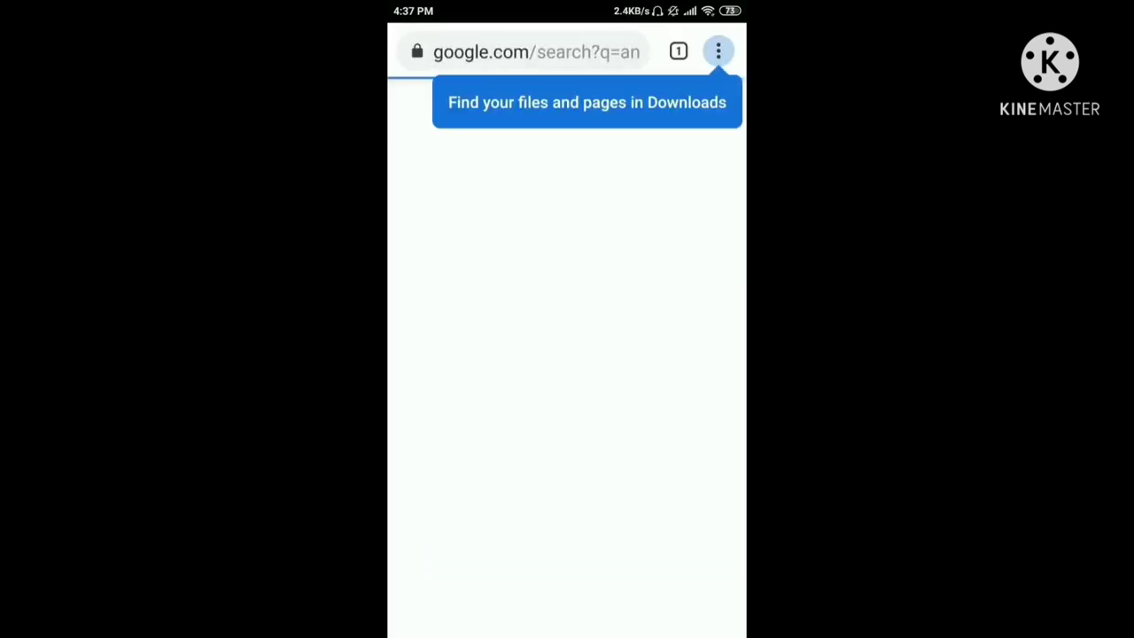
left_click(532, 52)
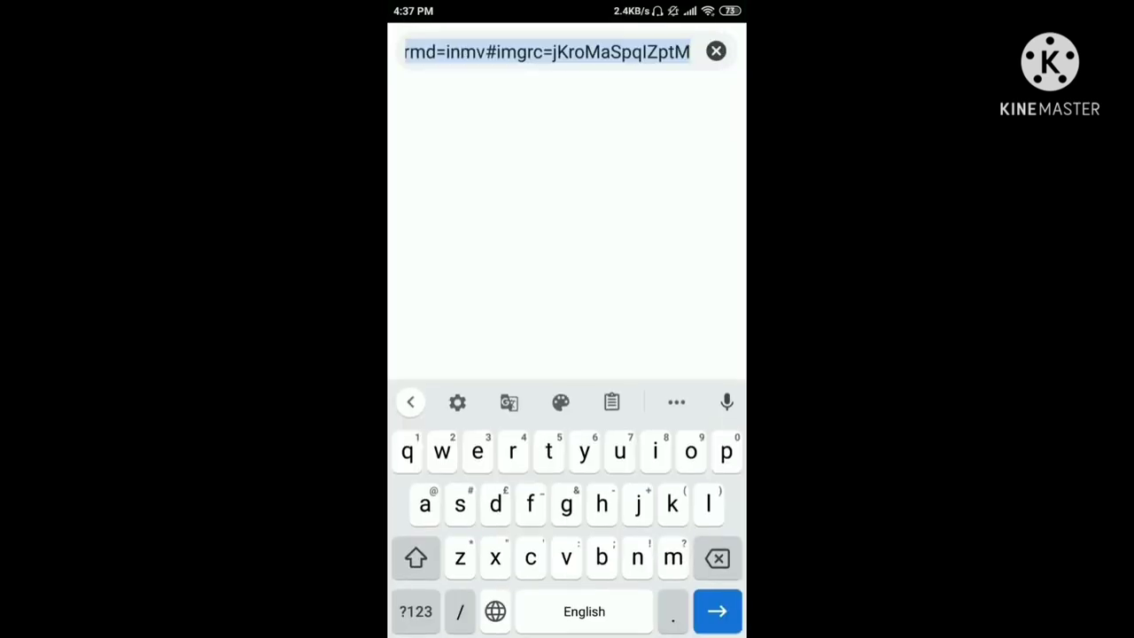
type("truelancer")
left_click(531, 168)
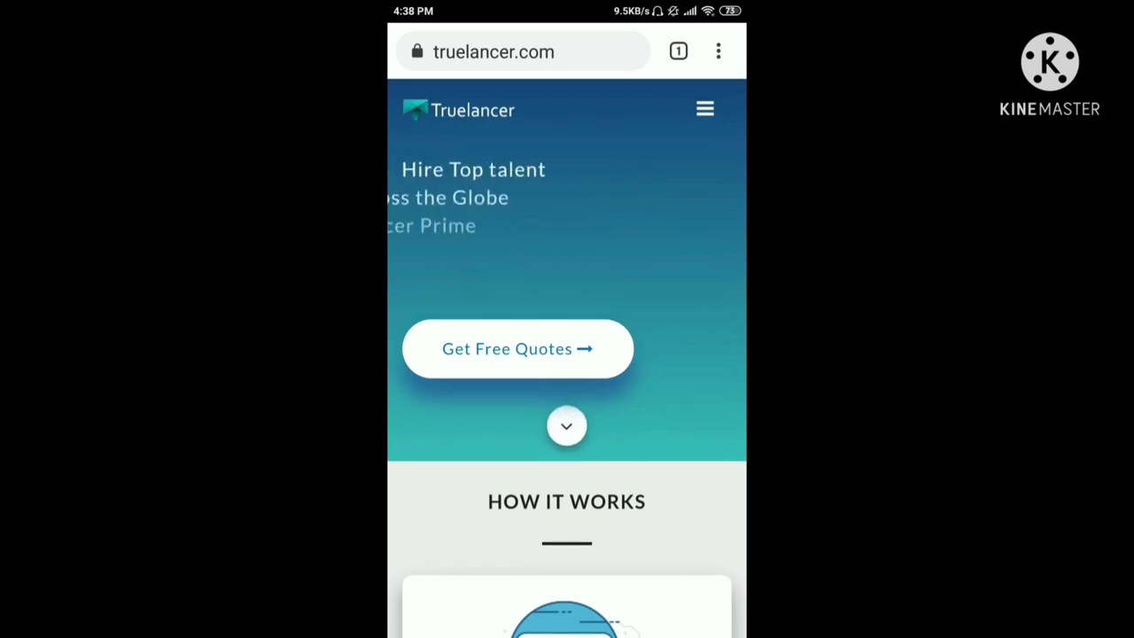
scroll(567, 354, "down", 5)
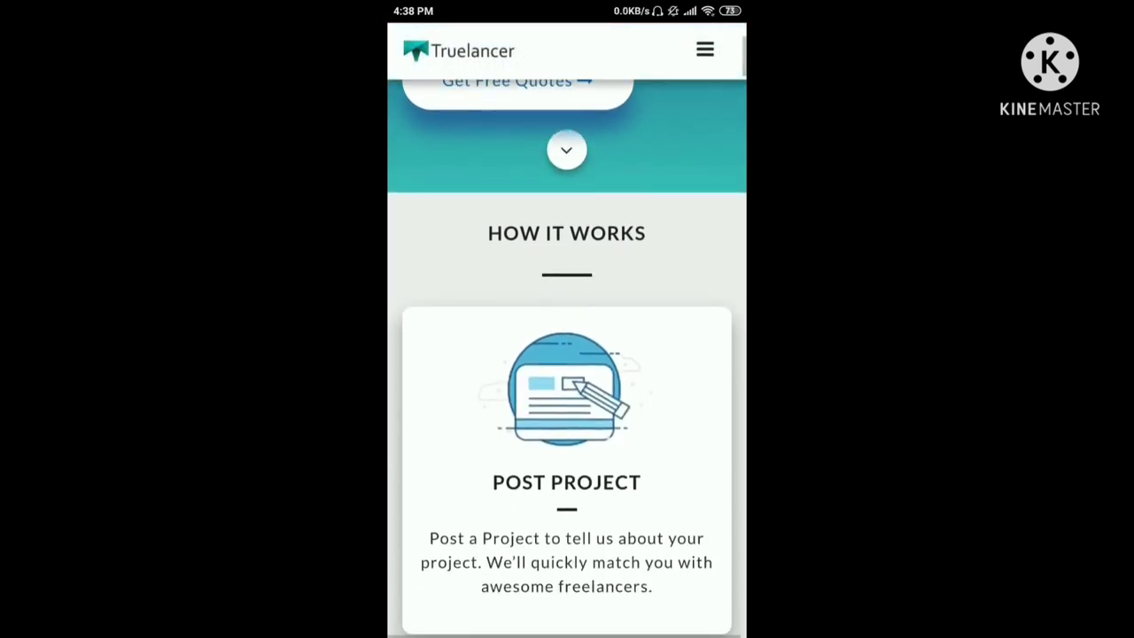
scroll(567, 355, "down", 7)
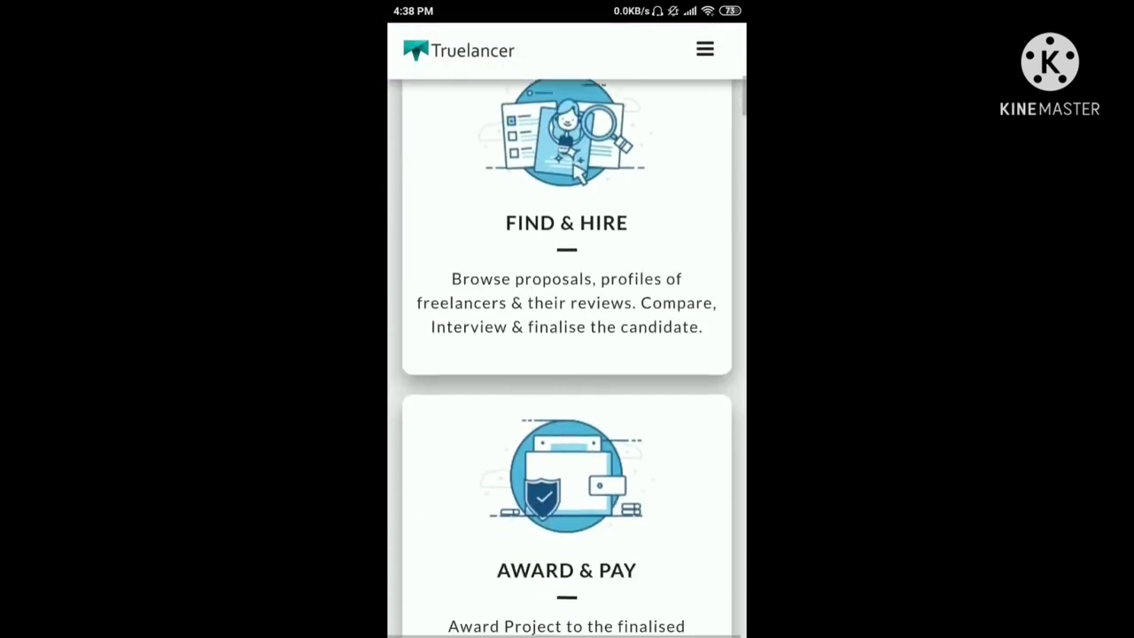
scroll(567, 354, "down", 10)
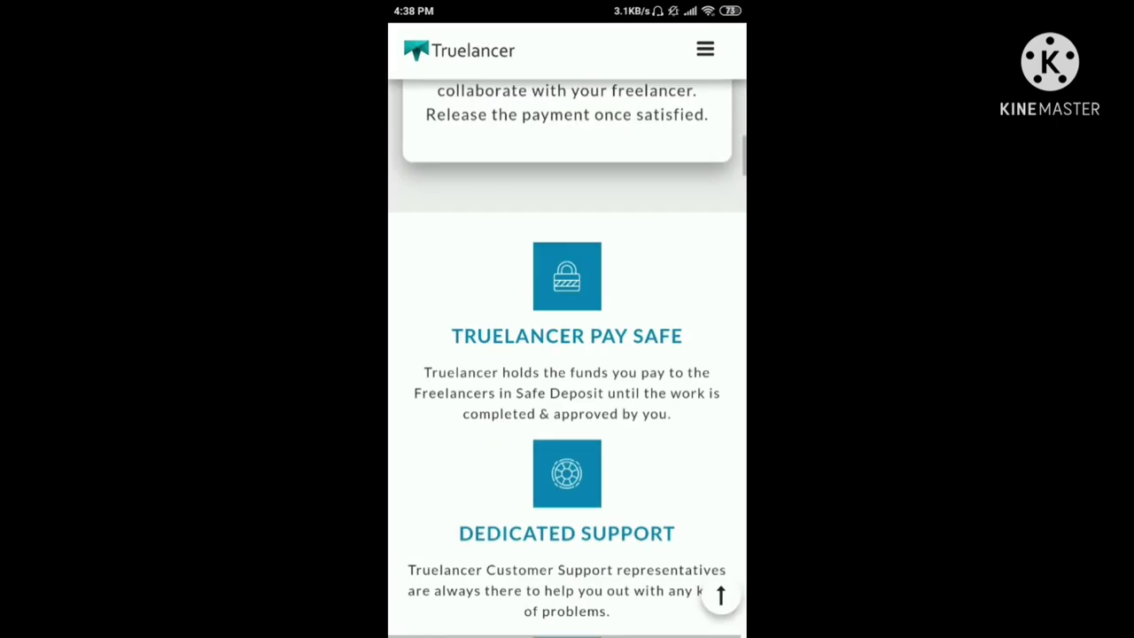
scroll(567, 355, "down", 10)
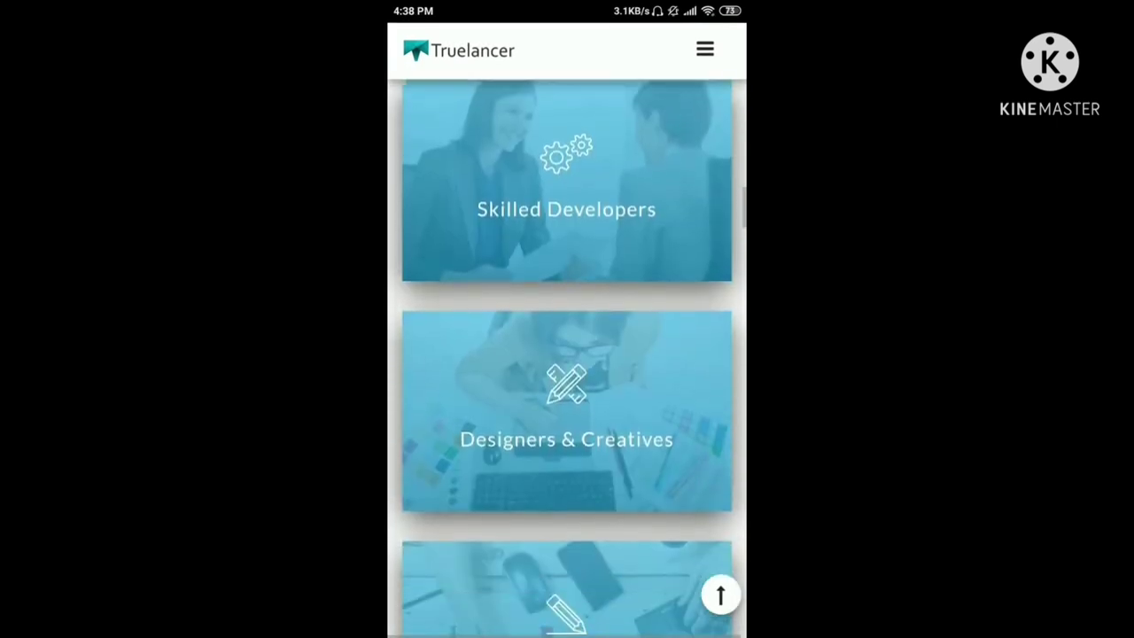
scroll(567, 354, "down", 10)
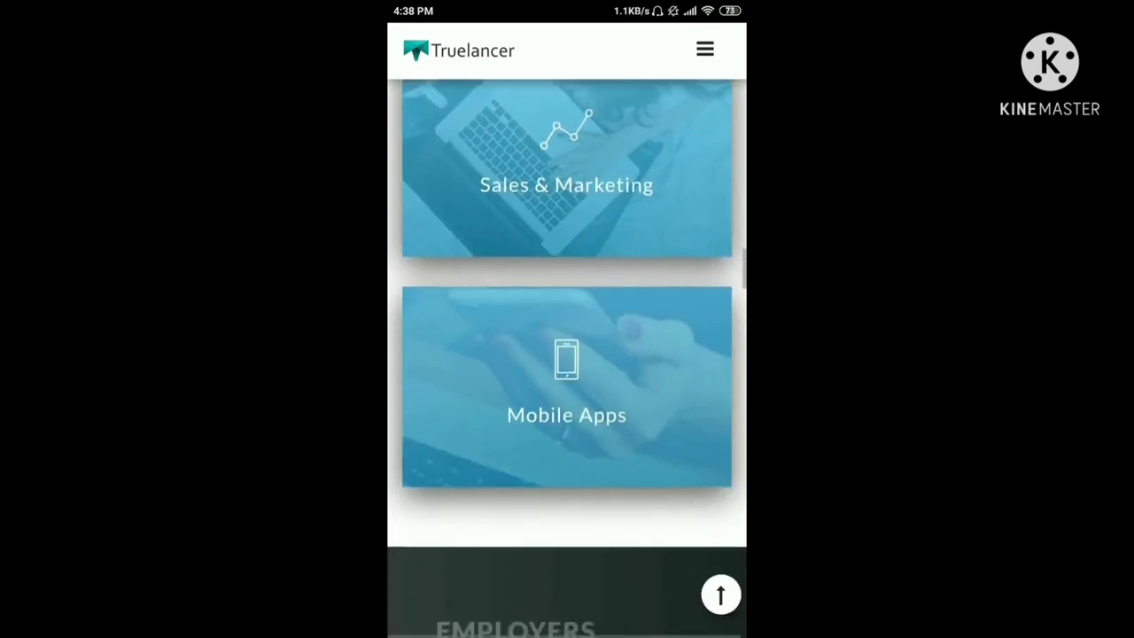
scroll(567, 354, "up", 20)
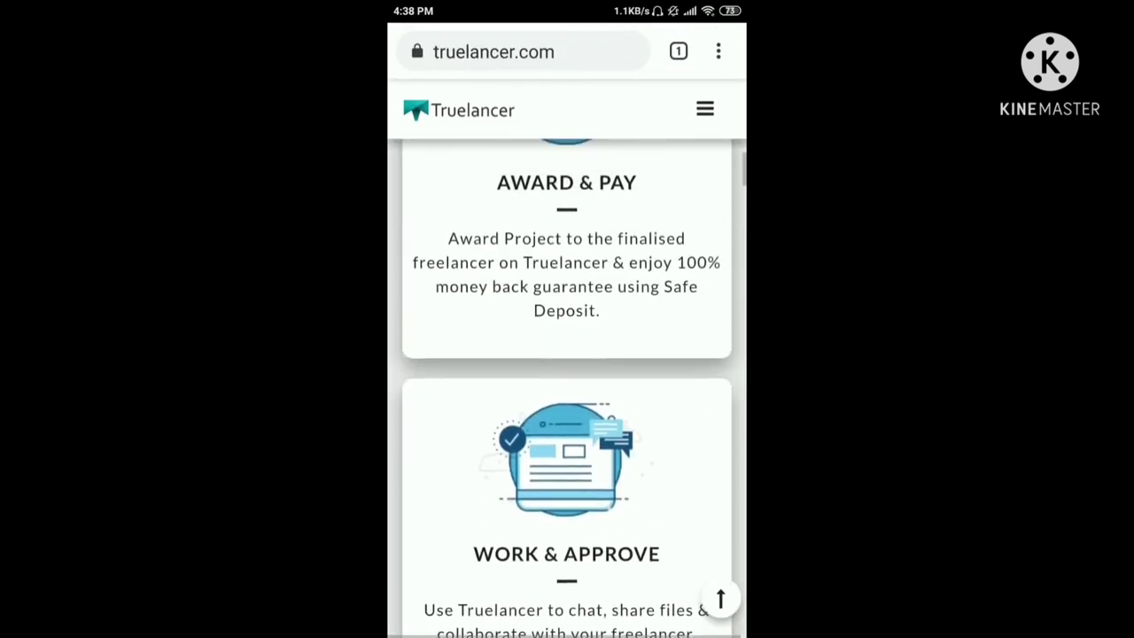
scroll(567, 389, "up", 1)
Turn on Desktop site in Chrome's menu to reload Truelancer as the desktop version
left_click(718, 52)
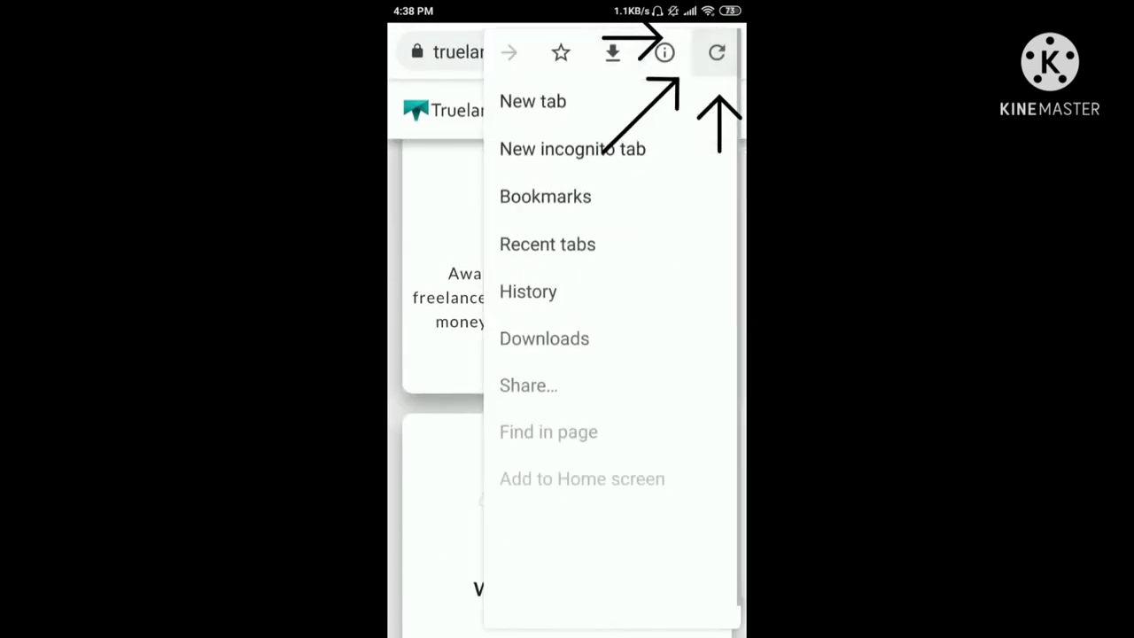
scroll(611, 354, "down", 1)
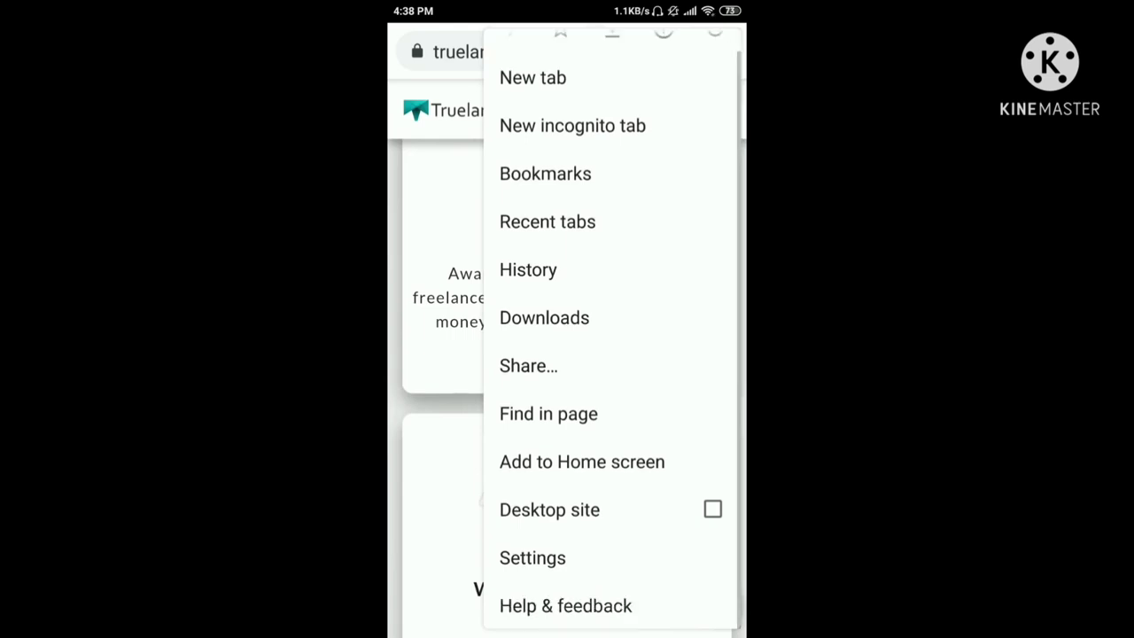
left_click(567, 509)
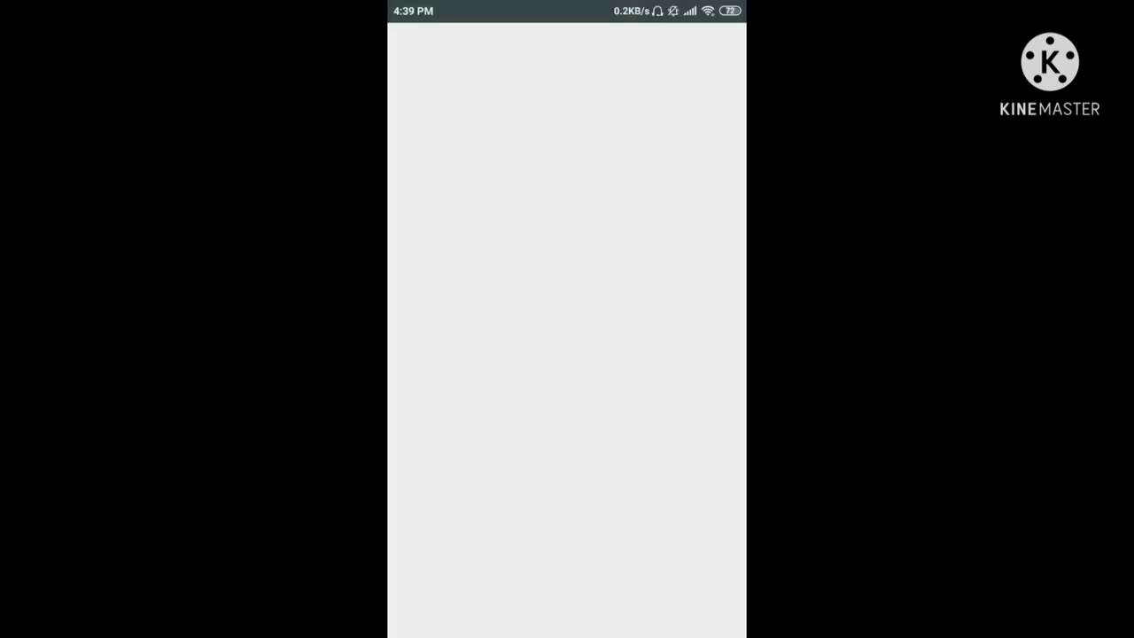
Search Google Play for 'truela' and choose the Truelancer app suggestion
left_click(558, 53)
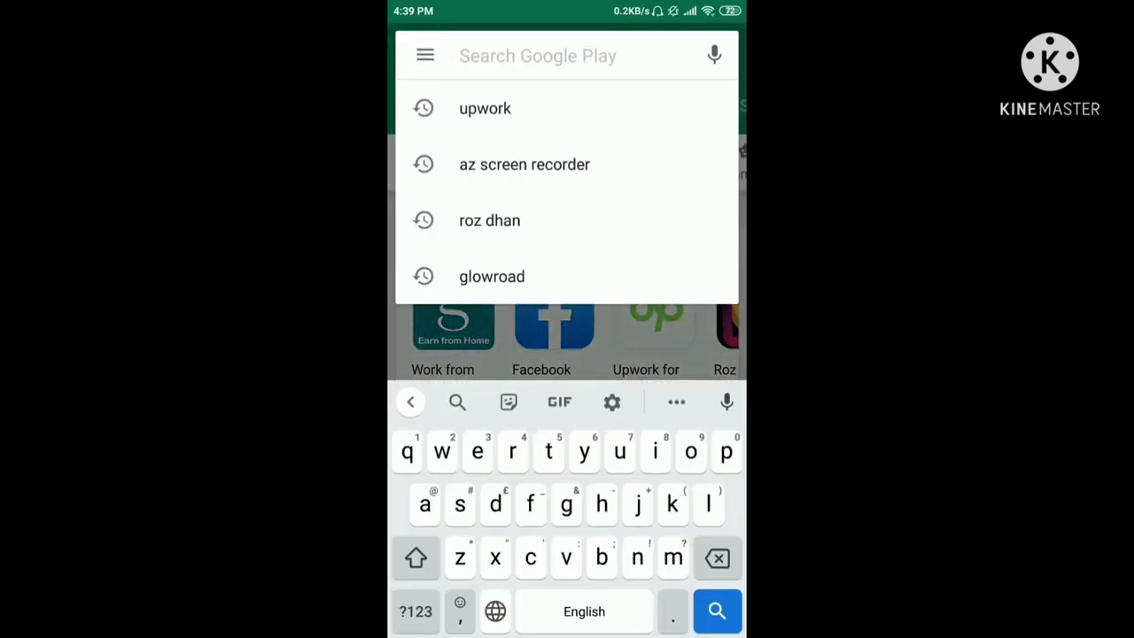
type("truel")
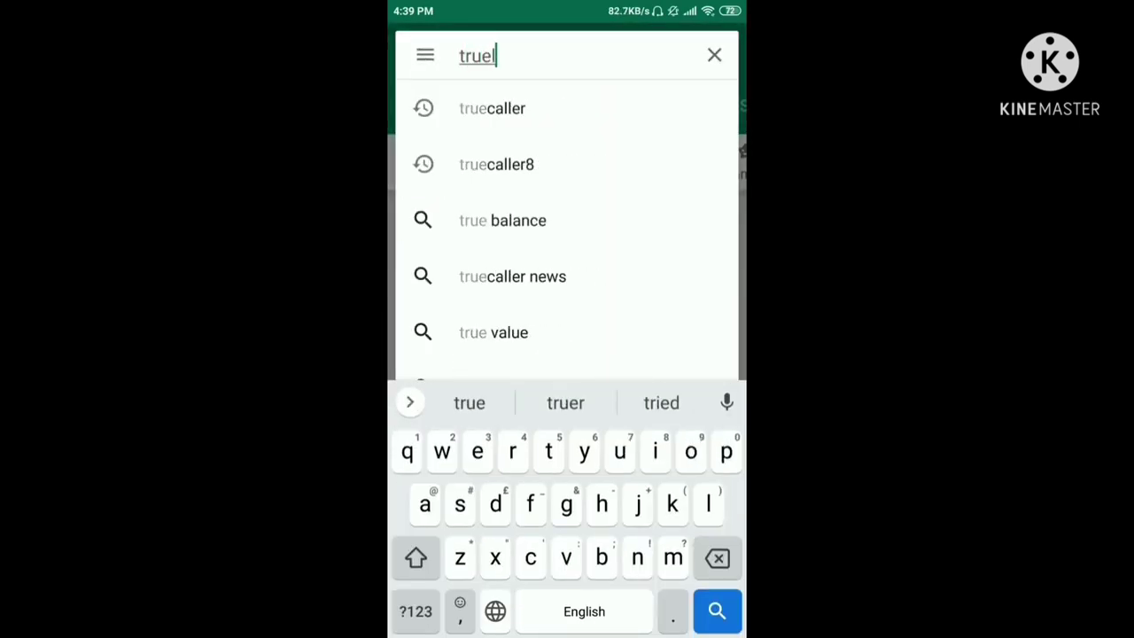
type("a")
left_click(565, 108)
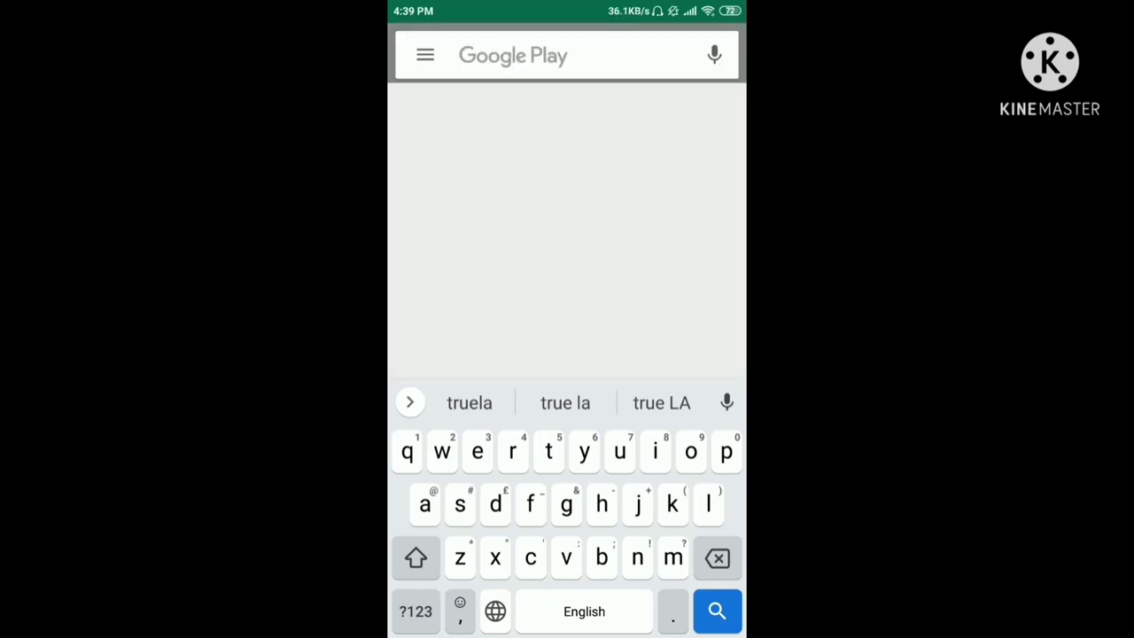